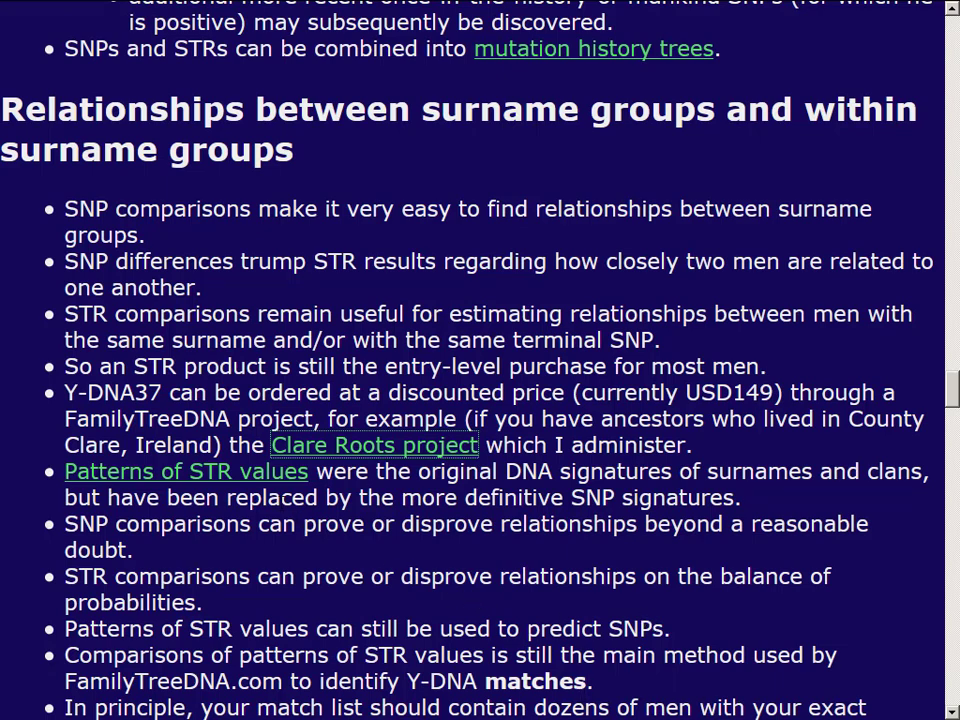
Open the Patterns of STR values link and examine the Marrinan group's marker results across to the DYS435 column
{"action": "left_click", "coordinate": [263, 486]}
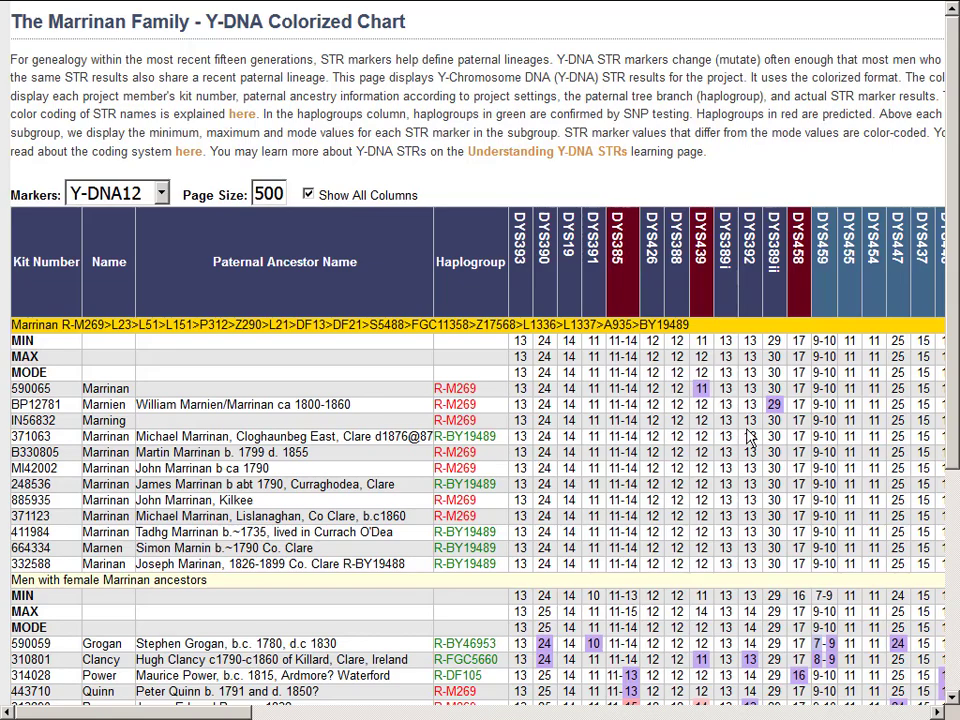
{"action": "scroll", "coordinate": [775, 430], "scroll_direction": "right", "scroll_amount": 5}
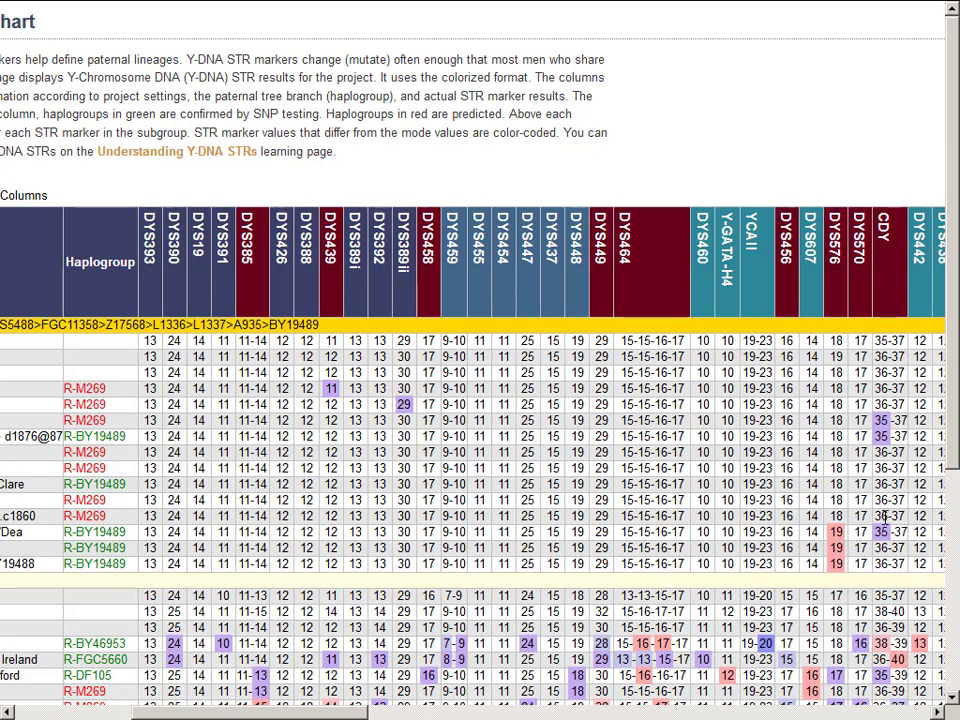
{"action": "scroll", "coordinate": [884, 516], "scroll_direction": "right", "scroll_amount": 1}
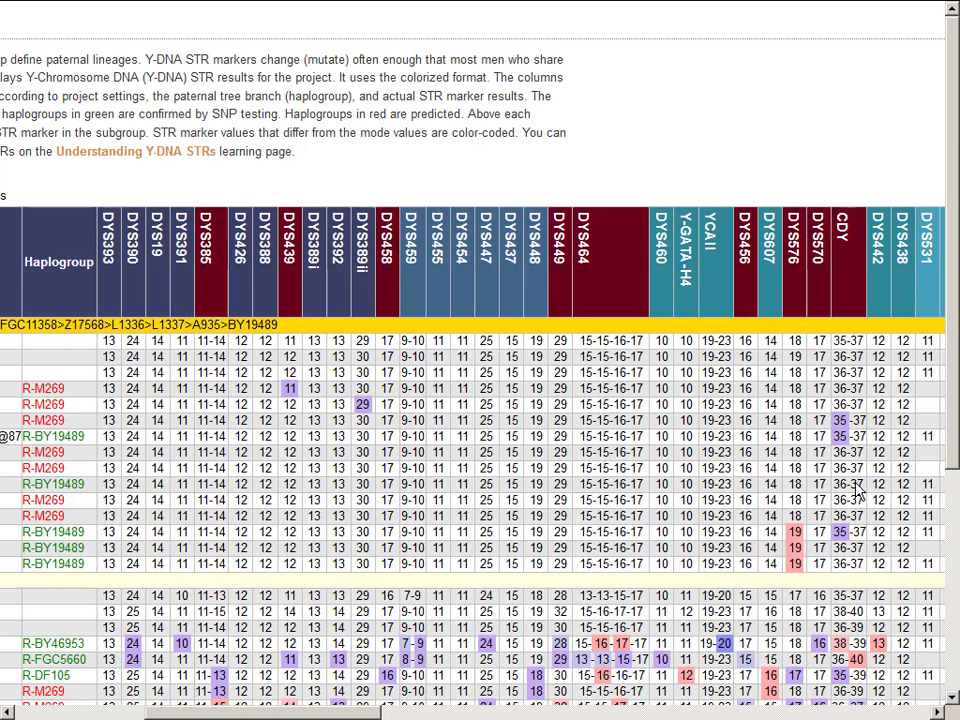
{"action": "scroll", "coordinate": [856, 490], "scroll_direction": "right", "scroll_amount": 4}
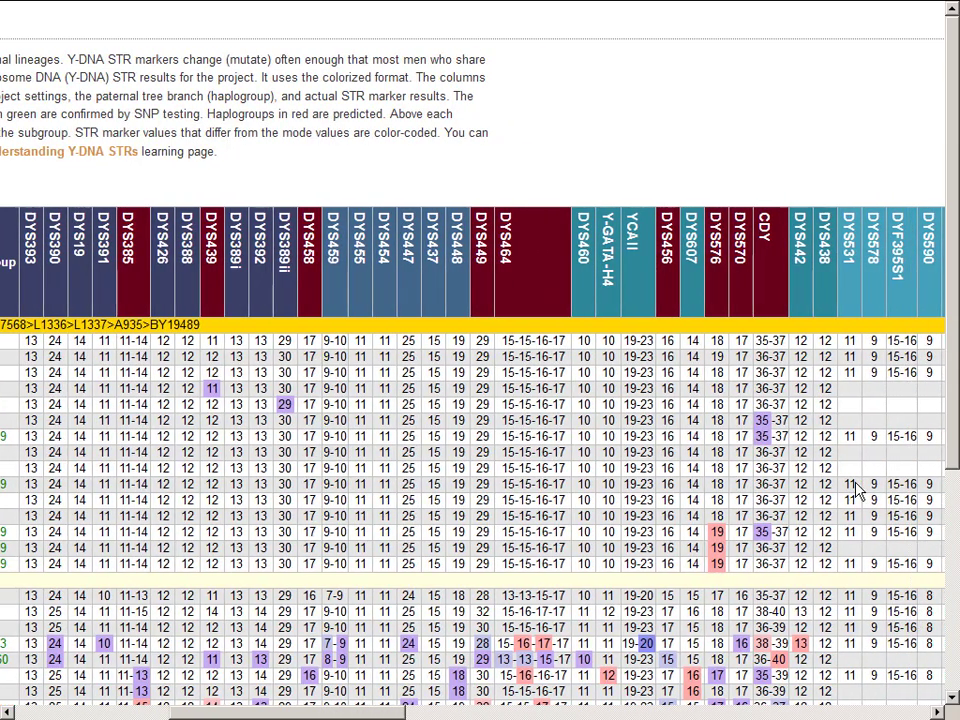
{"action": "scroll", "coordinate": [856, 490], "scroll_direction": "right", "scroll_amount": 3}
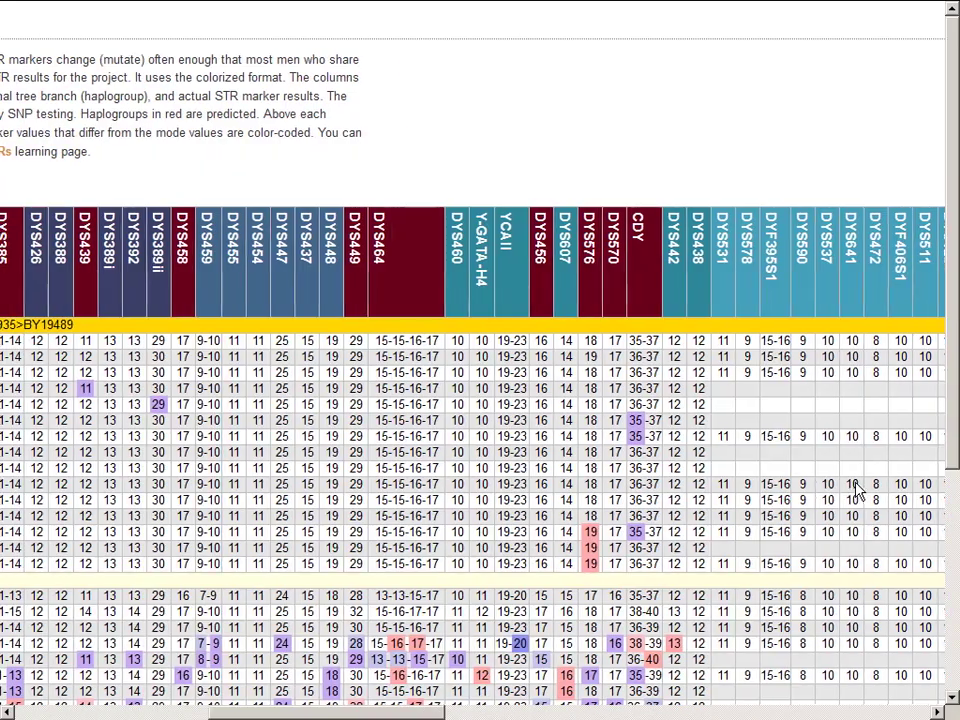
{"action": "scroll", "coordinate": [856, 490], "scroll_direction": "right", "scroll_amount": 4}
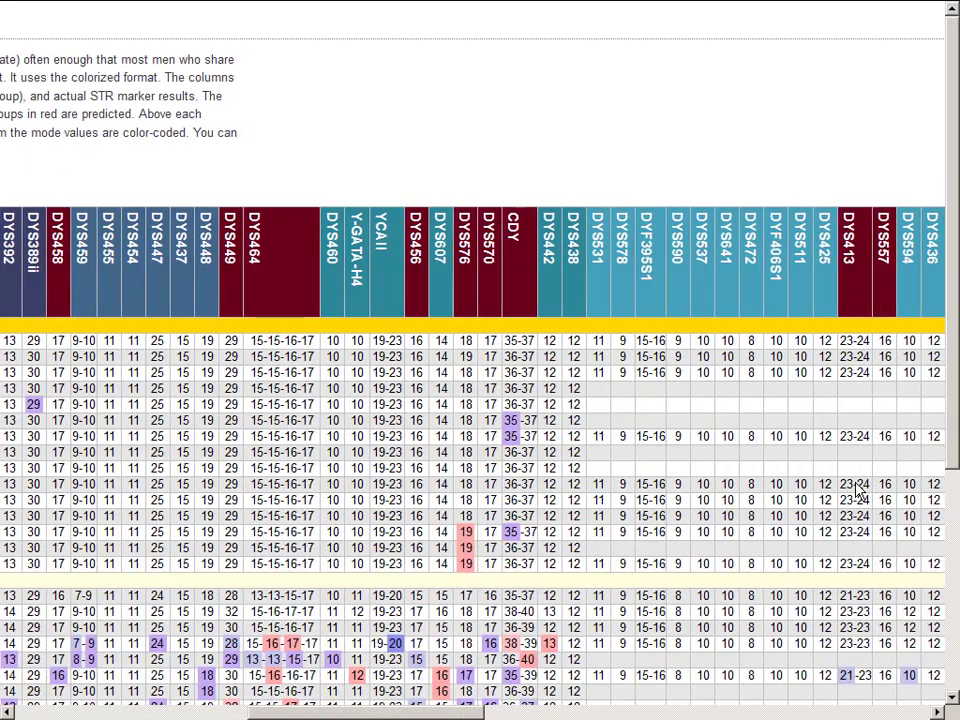
{"action": "scroll", "coordinate": [856, 490], "scroll_direction": "right", "scroll_amount": 9}
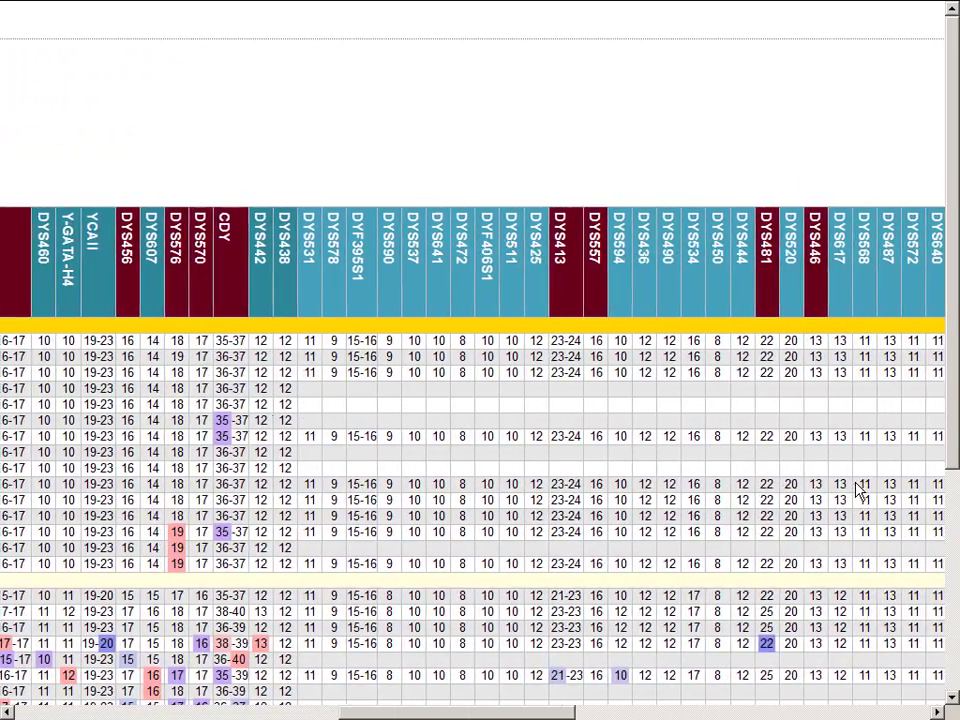
{"action": "scroll", "coordinate": [856, 490], "scroll_direction": "right", "scroll_amount": 10}
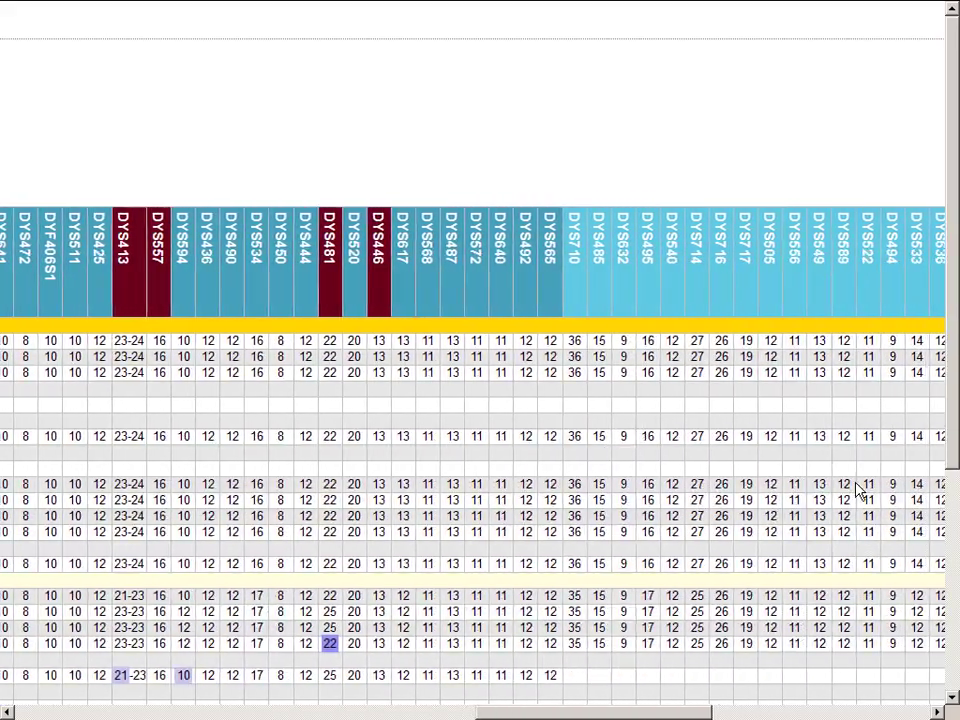
{"action": "scroll", "coordinate": [856, 490], "scroll_direction": "right", "scroll_amount": 11}
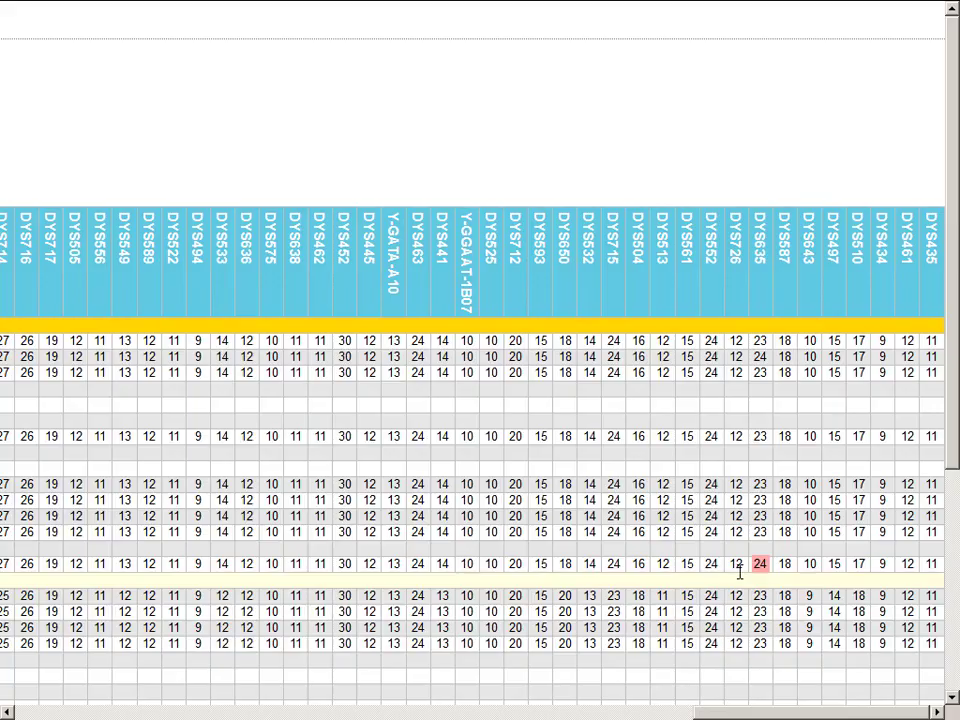
Examine the Marrinan chart's ancestor and haplogroup columns and the subgroups below, and return to the lecture notes
{"action": "scroll", "coordinate": [739, 572], "scroll_direction": "left", "scroll_amount": 15}
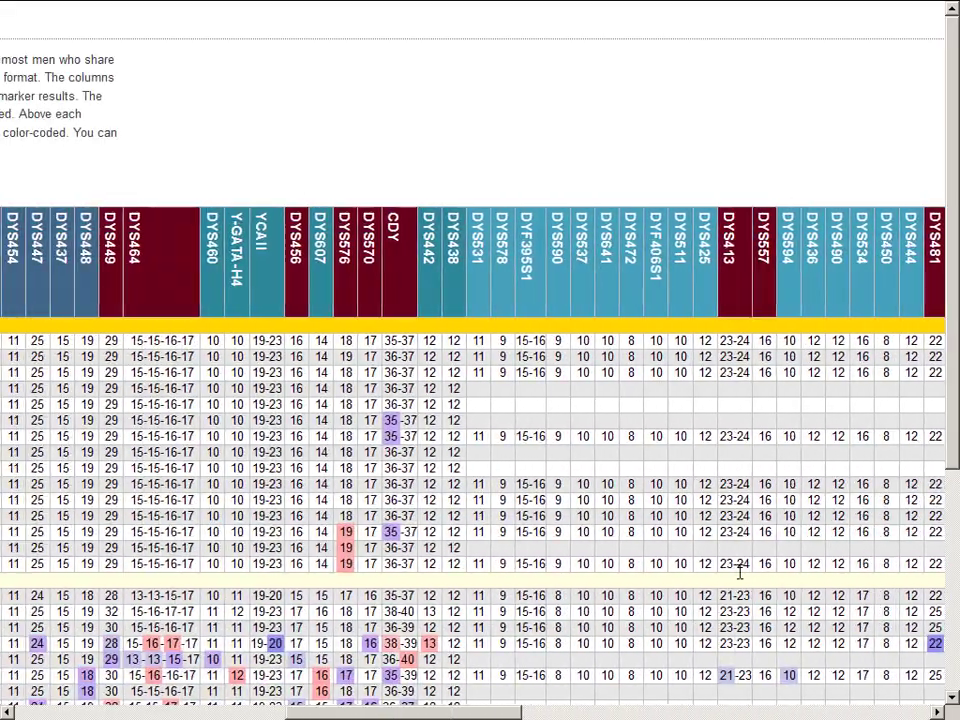
{"action": "scroll", "coordinate": [739, 572], "scroll_direction": "left", "scroll_amount": 10}
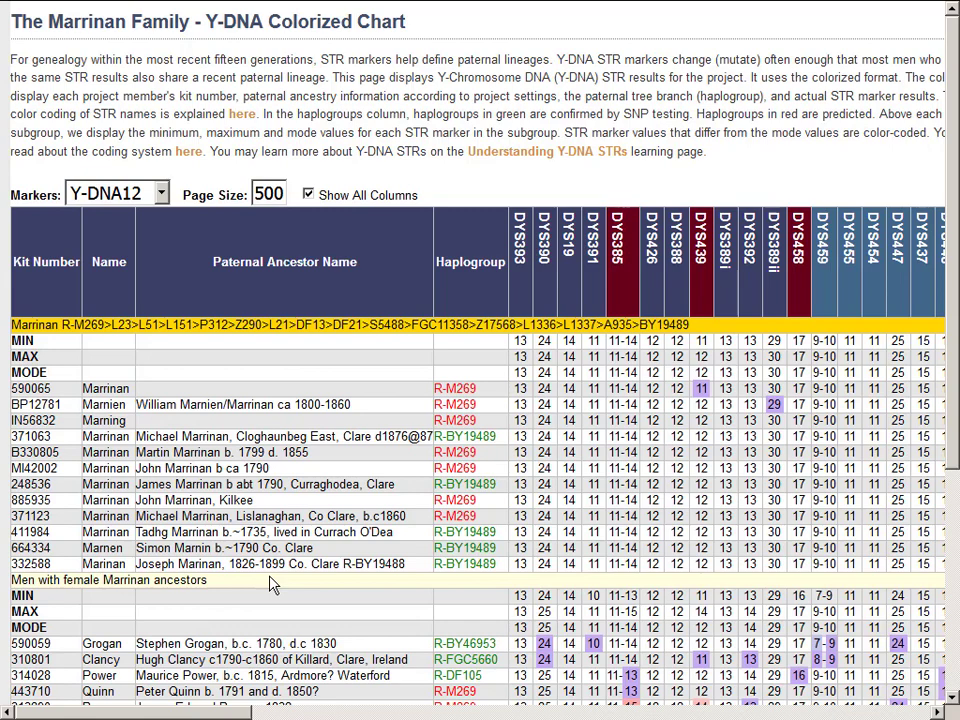
{"action": "scroll", "coordinate": [270, 585], "scroll_direction": "down", "scroll_amount": 5}
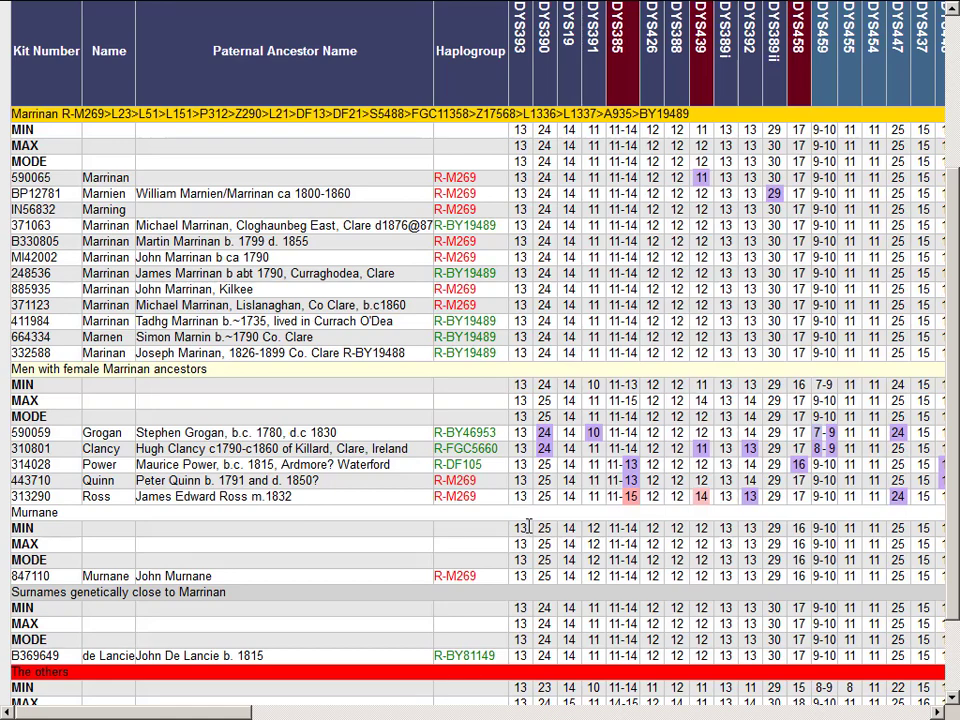
{"action": "scroll", "coordinate": [527, 527], "scroll_direction": "down", "scroll_amount": 1}
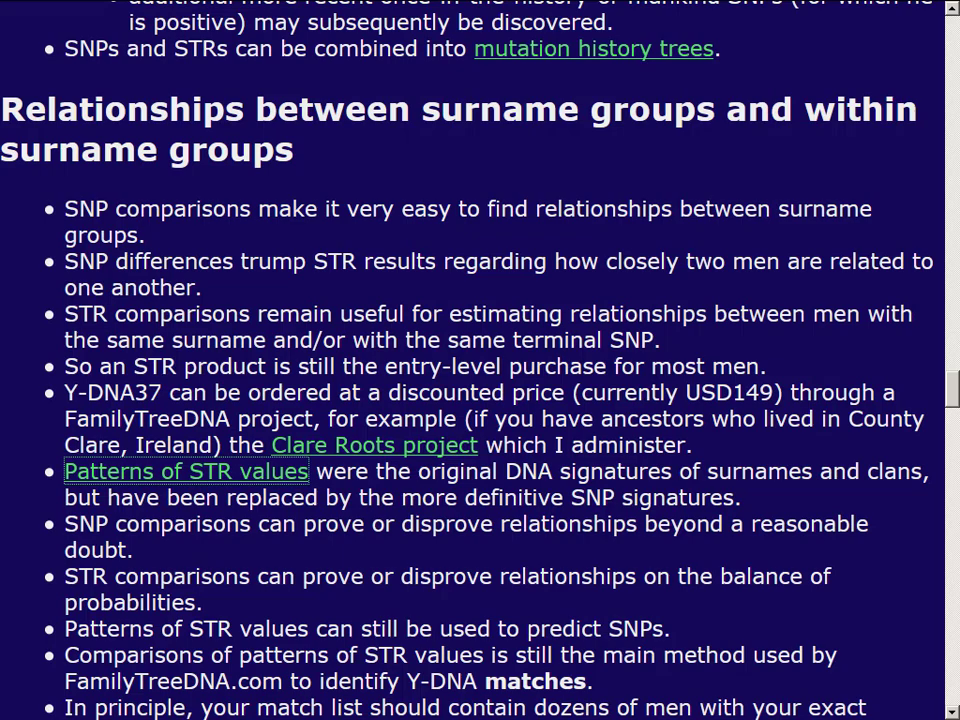
Read the reasons for missing surname matches and check the linked FTDNA surname search results for Geheran and Dungan
{"action": "key", "text": "Page_Down"}
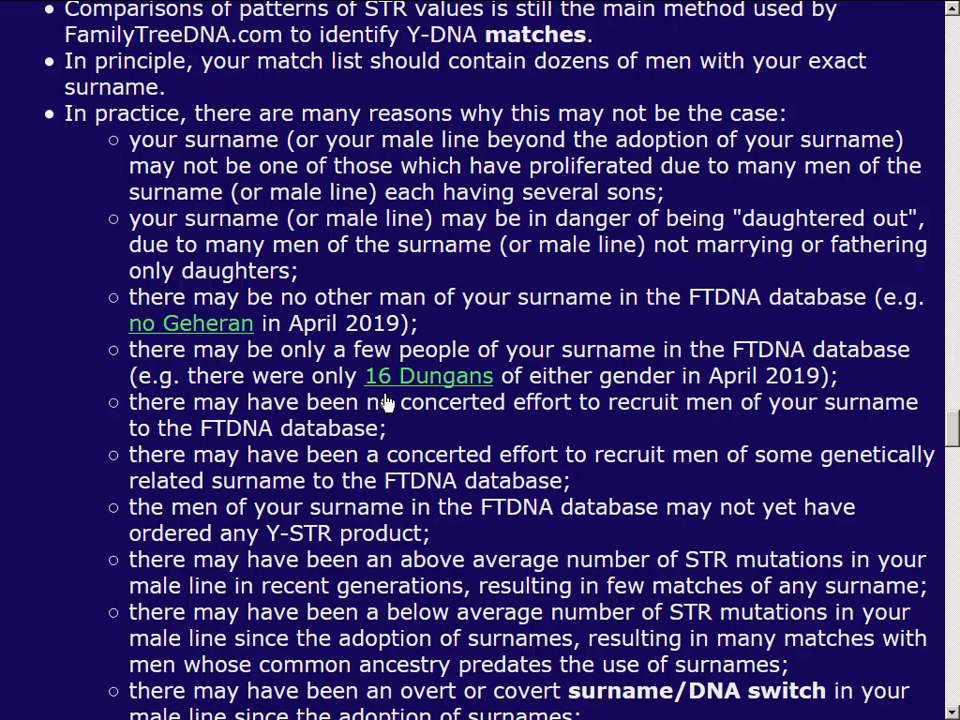
{"action": "scroll", "coordinate": [386, 402], "scroll_direction": "down", "scroll_amount": 1}
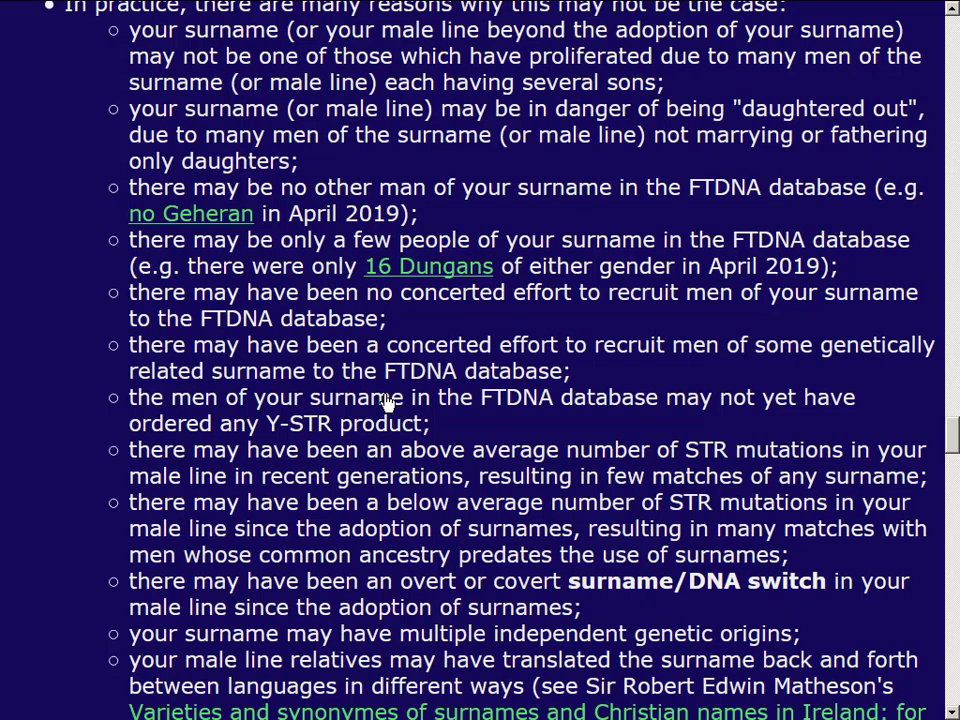
{"action": "left_click", "coordinate": [182, 217]}
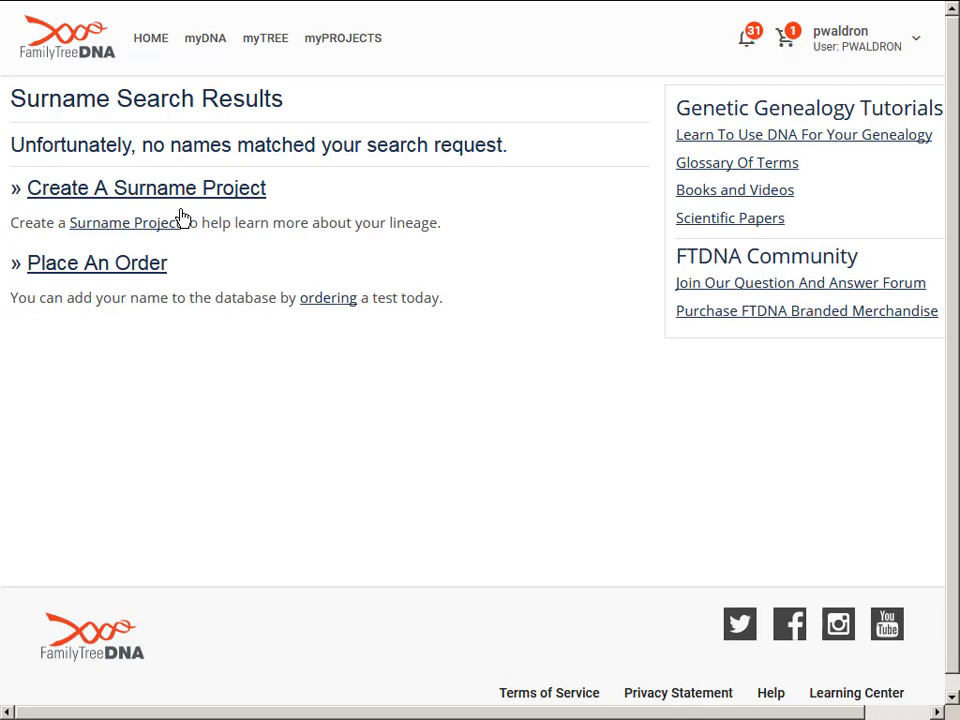
{"action": "key", "text": "alt+Left"}
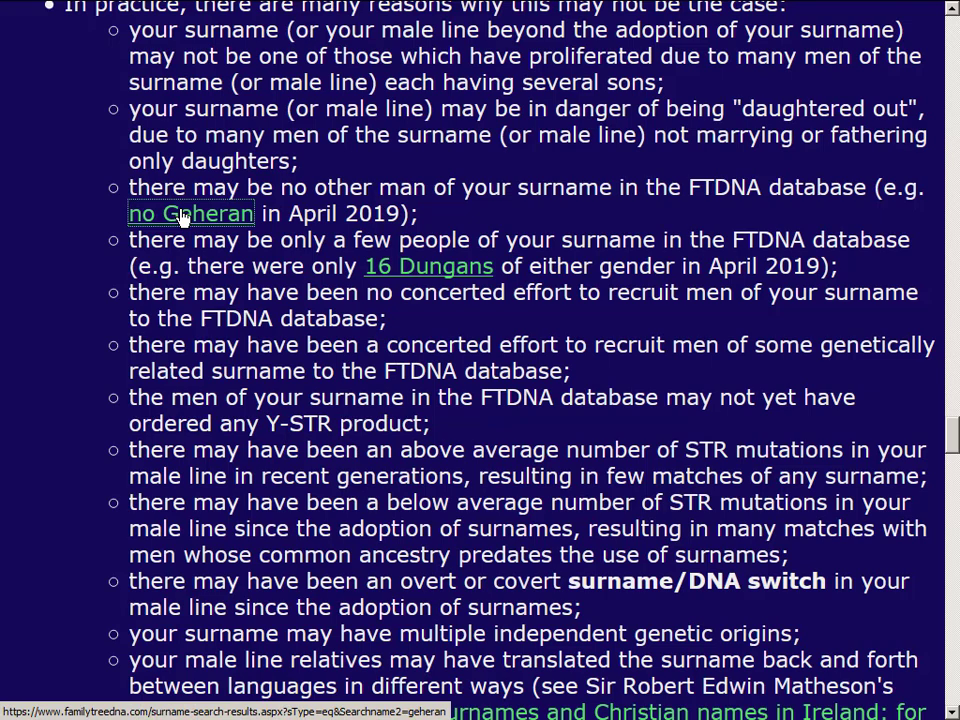
{"action": "left_click", "coordinate": [427, 268]}
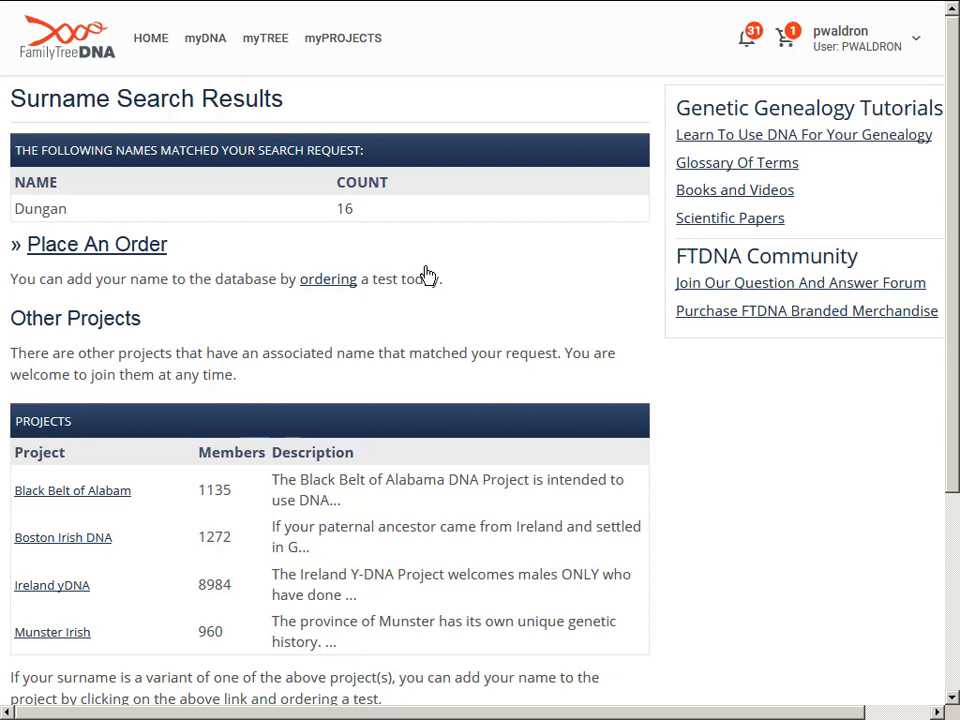
{"action": "key", "text": "alt+Left"}
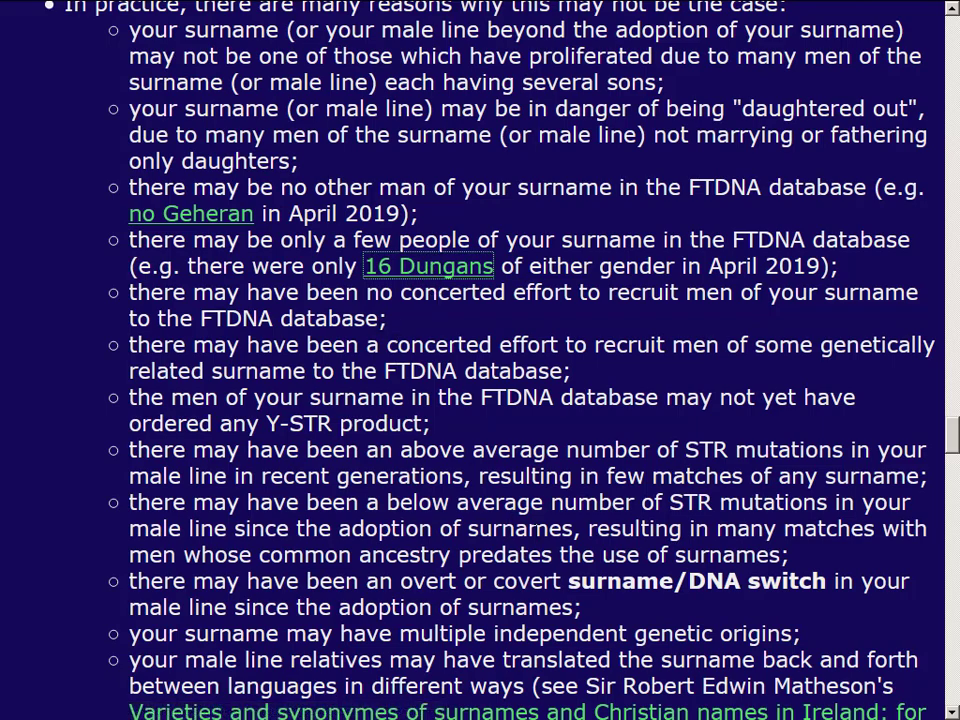
View the linked Y-DNA111 matches and top Y-DNA67 matches in turn, returning to the notes after each
{"action": "scroll", "coordinate": [535, 532], "scroll_direction": "down", "scroll_amount": 6}
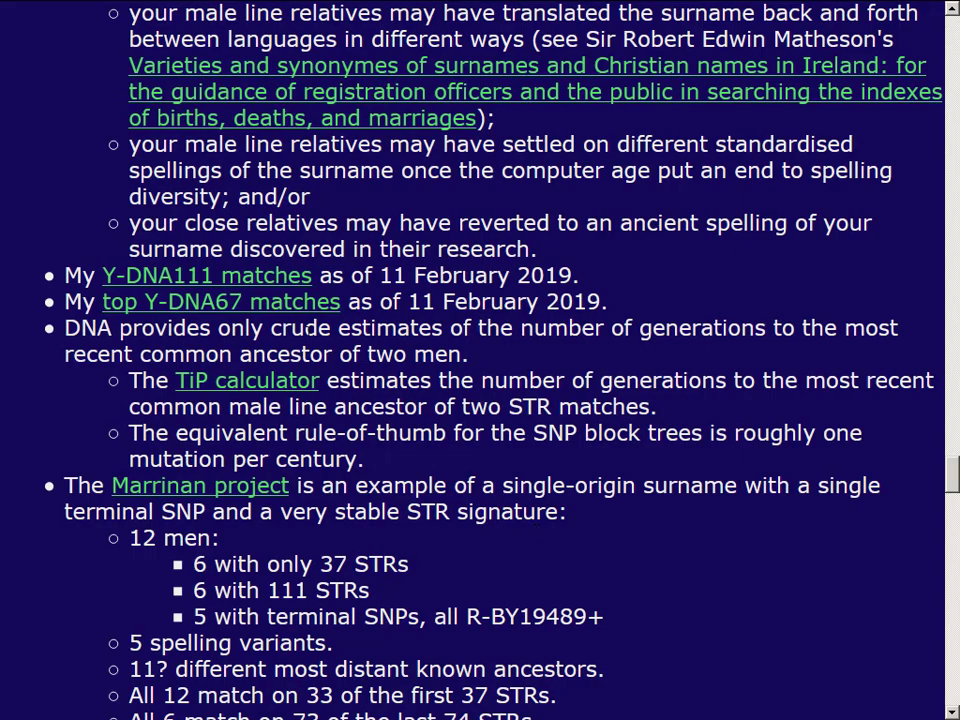
{"action": "left_click", "coordinate": [258, 283]}
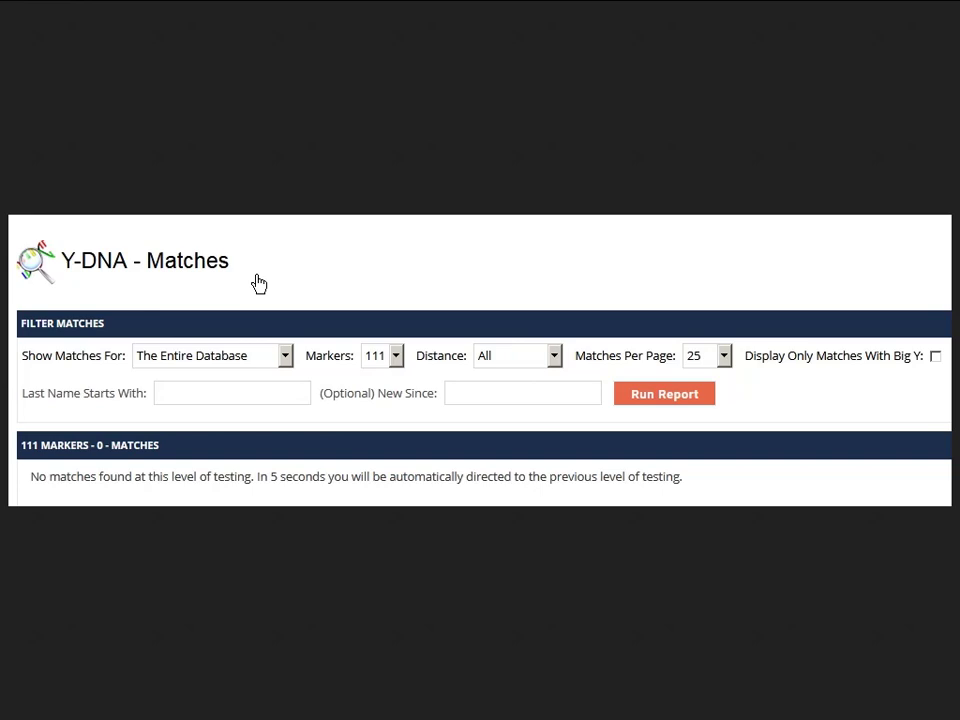
{"action": "key", "text": "alt+Left"}
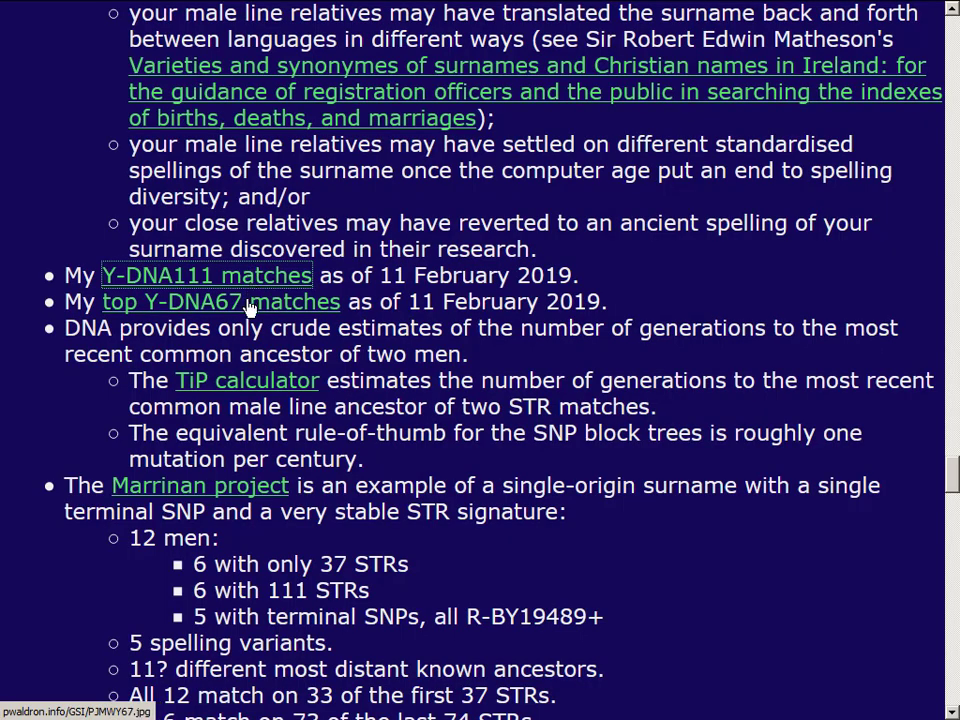
{"action": "left_click", "coordinate": [249, 309]}
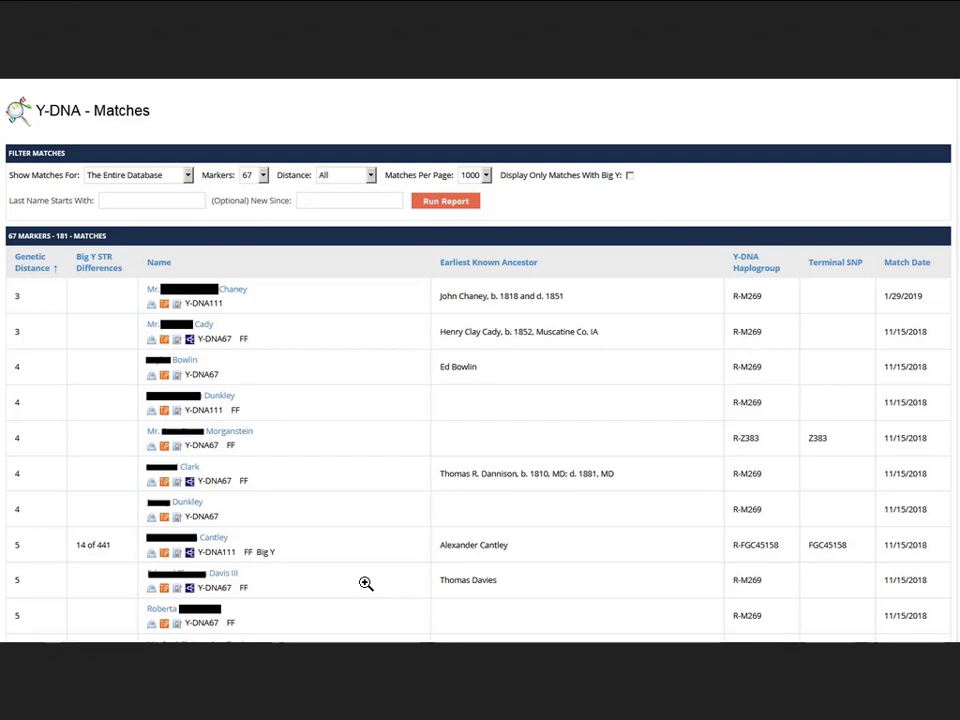
{"action": "key", "text": "alt+Left"}
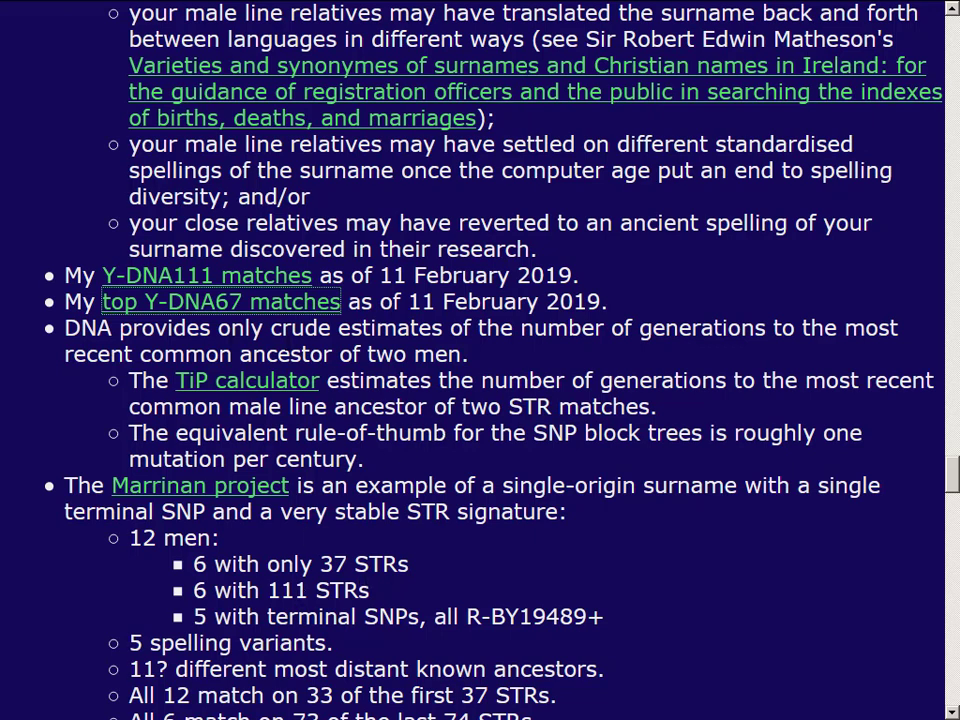
View the TiP calculator's example report, close it, and read the notes on the Marrinan and Carroll projects
{"action": "left_click", "coordinate": [281, 385]}
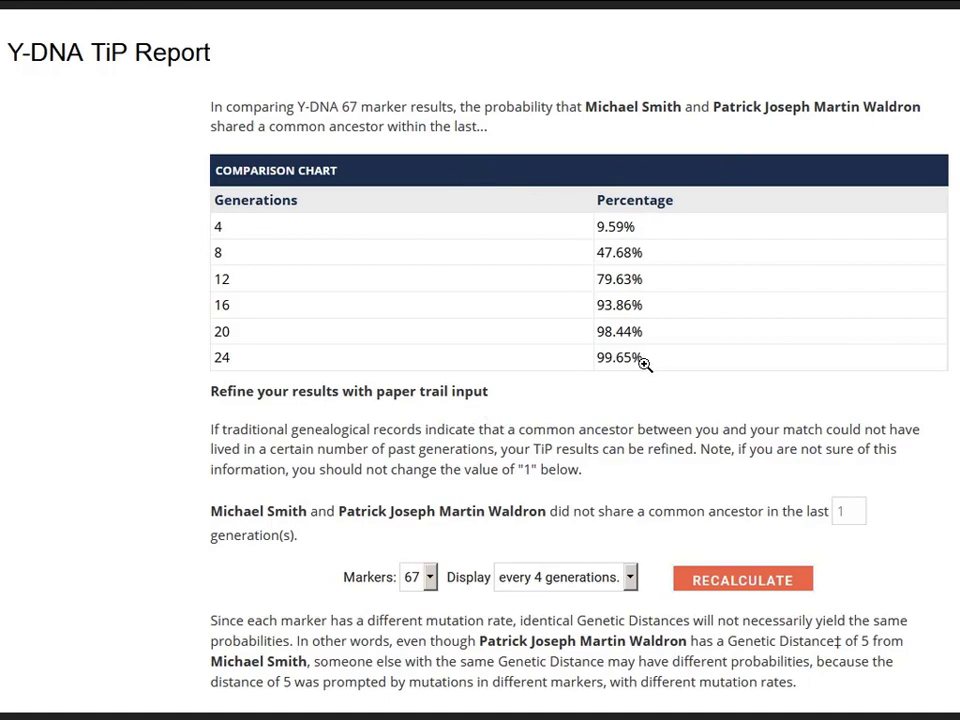
{"action": "key", "text": "ctrl+w"}
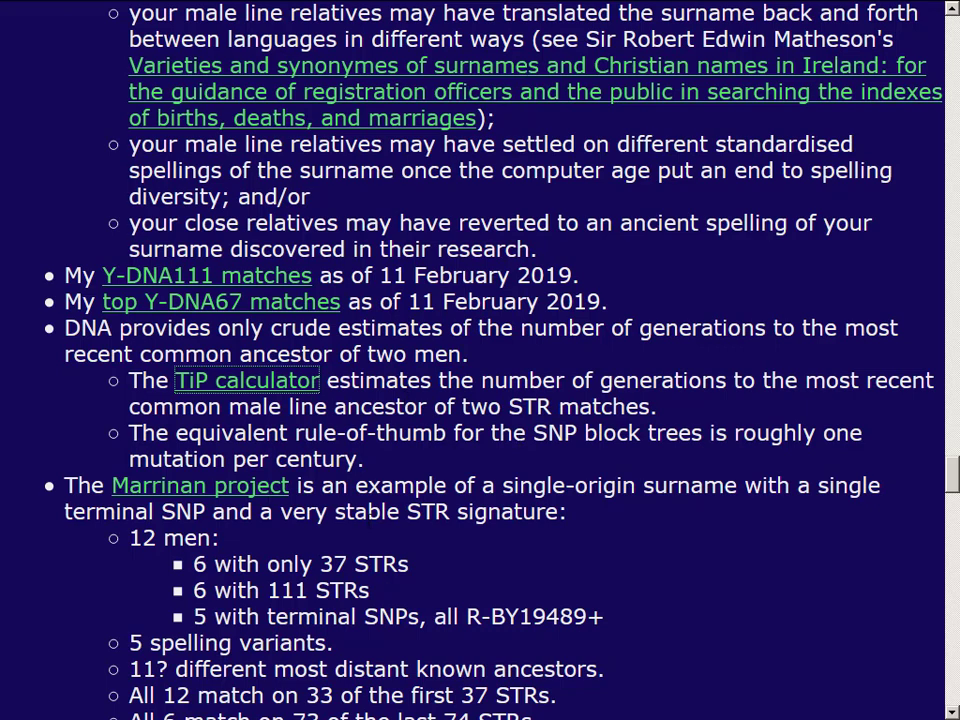
{"action": "scroll", "coordinate": [369, 514], "scroll_direction": "down", "scroll_amount": 3}
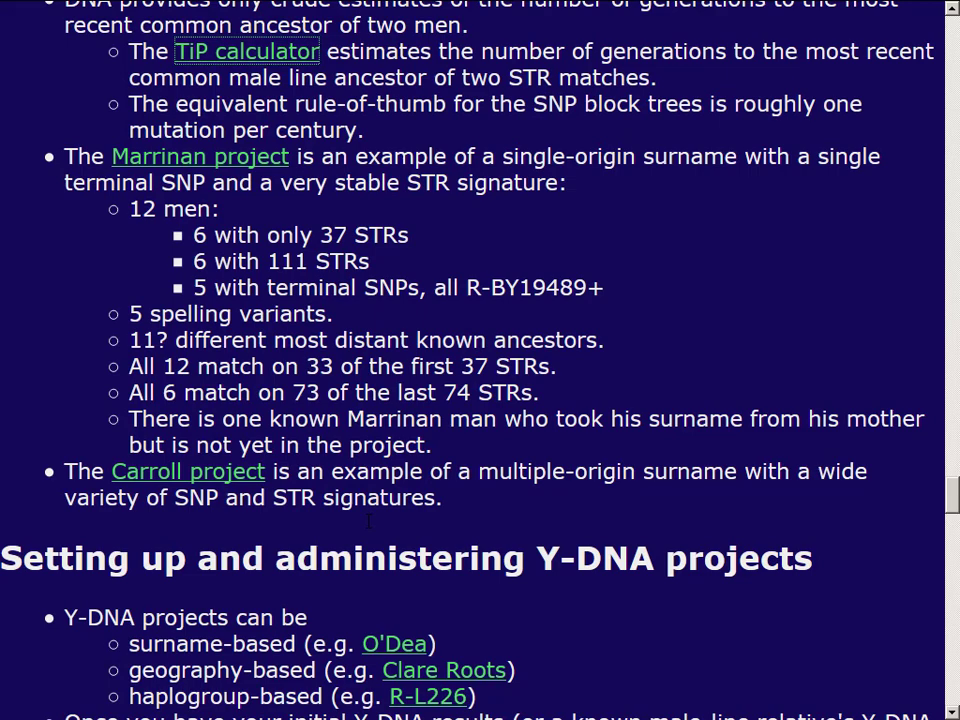
{"action": "scroll", "coordinate": [369, 521], "scroll_direction": "down", "scroll_amount": 1}
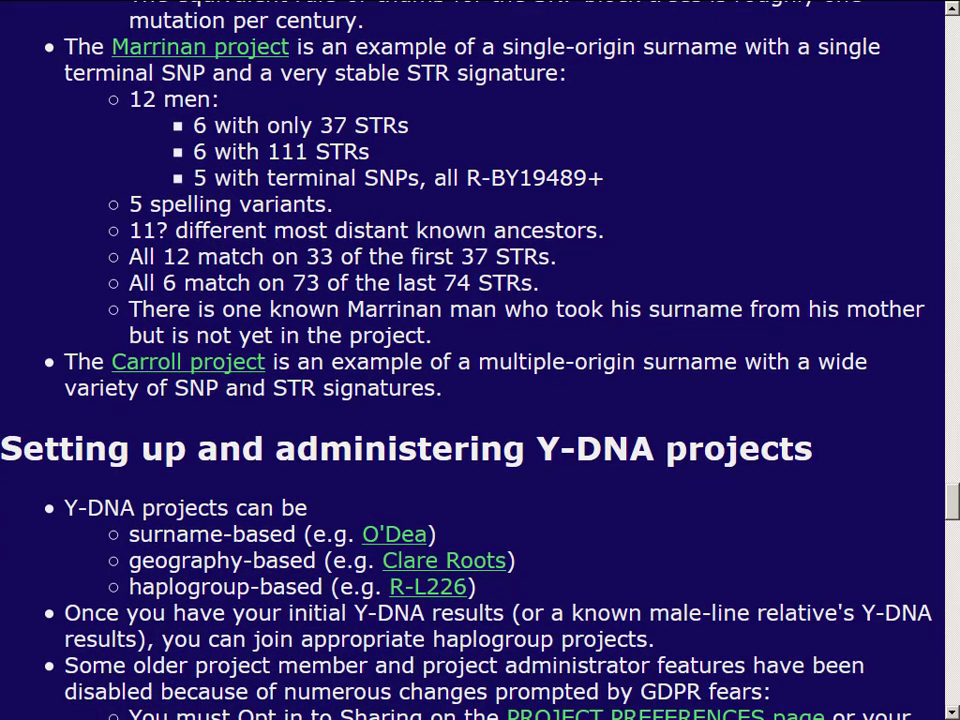
Open the Carroll project's Y-DNA Classic Chart and examine its haplogroup subgroups from E-M2 down to R-M269
{"action": "left_click", "coordinate": [226, 366]}
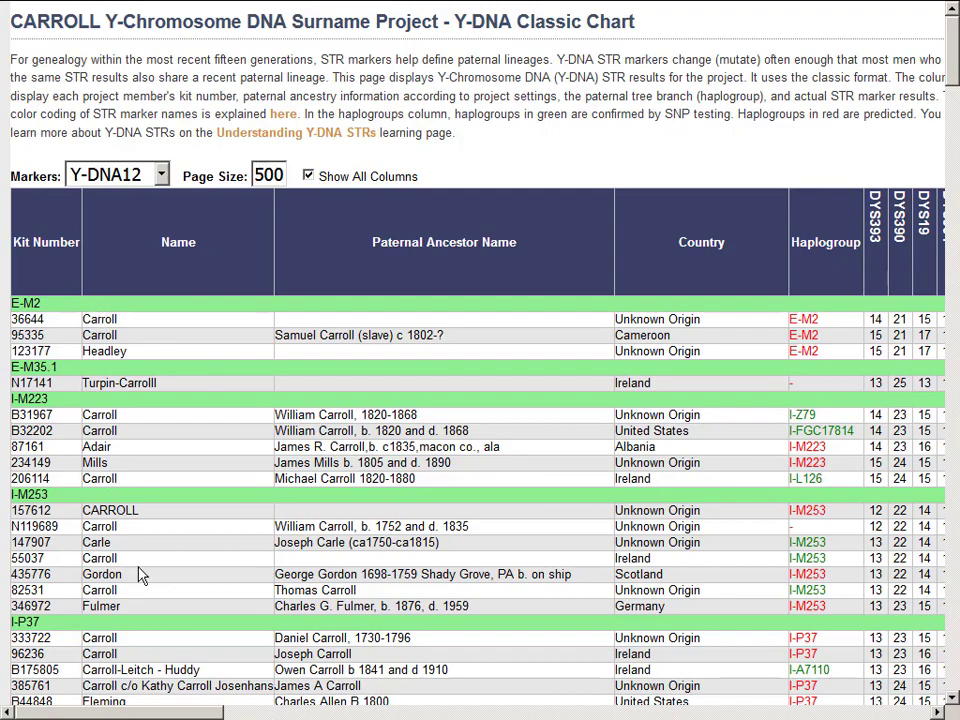
{"action": "scroll", "coordinate": [154, 621], "scroll_direction": "down", "scroll_amount": 5}
{"action": "scroll", "coordinate": [154, 621], "scroll_direction": "down", "scroll_amount": 1}
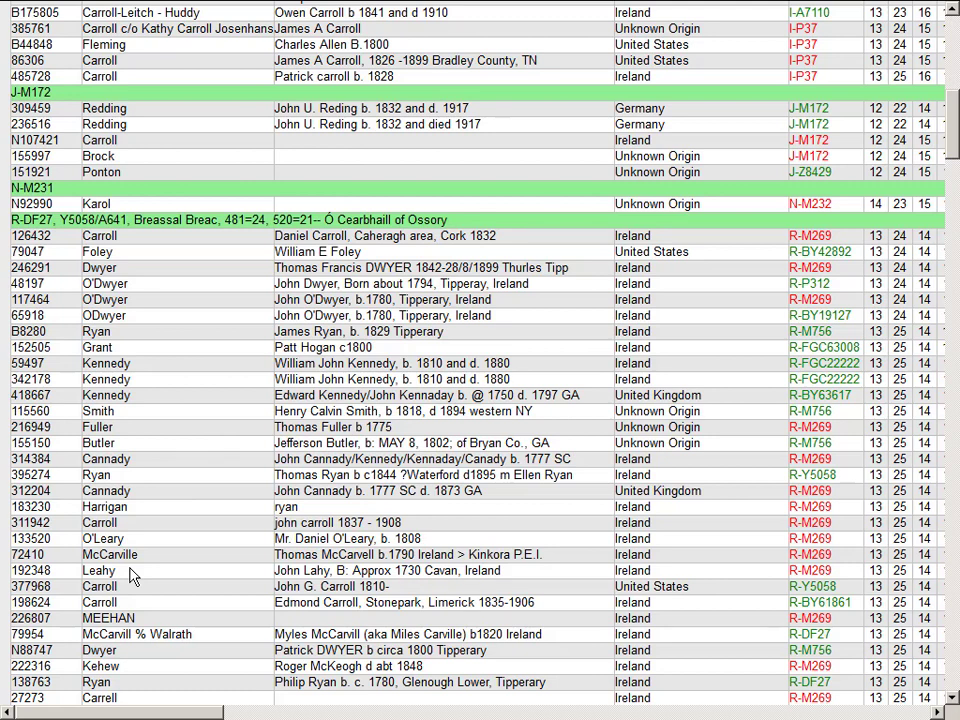
{"action": "scroll", "coordinate": [130, 575], "scroll_direction": "down", "scroll_amount": 14}
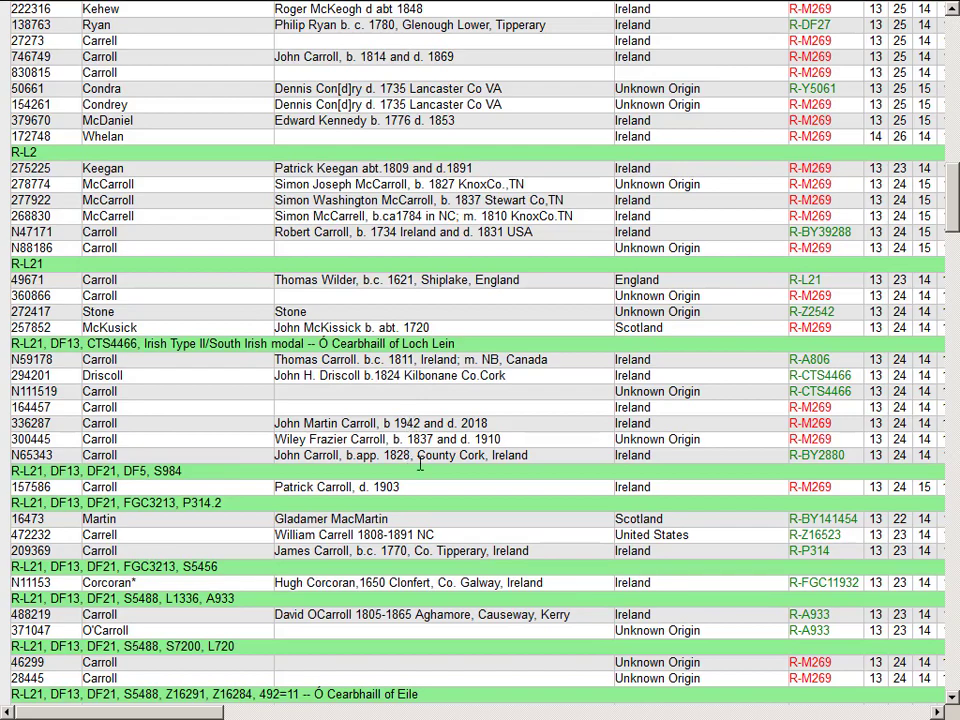
{"action": "key", "text": "Page_Down"}
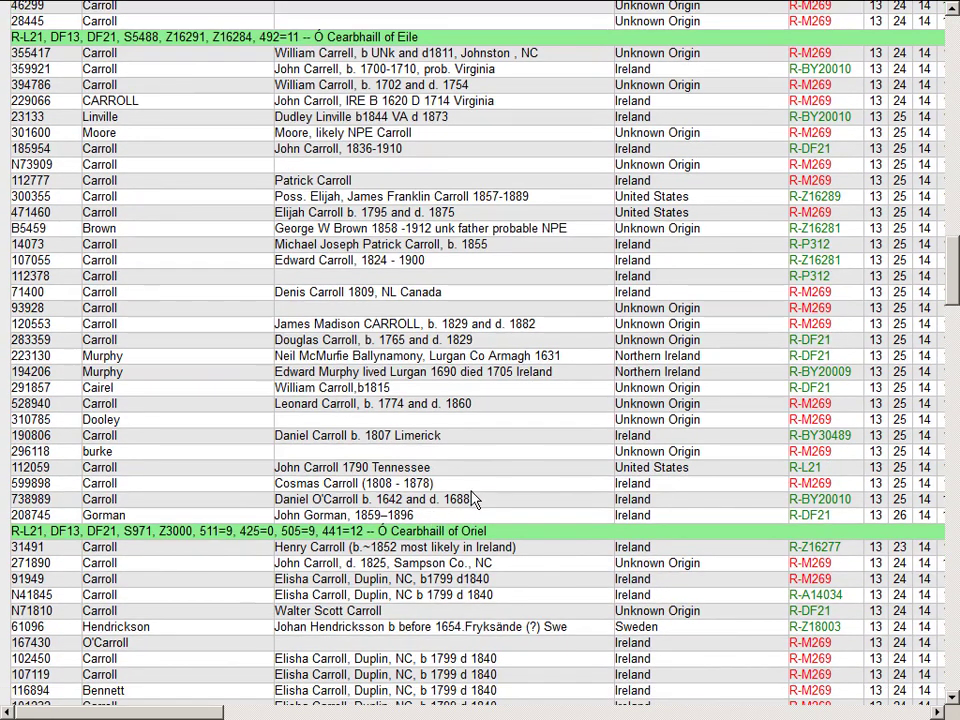
{"action": "key", "text": "Page_Down"}
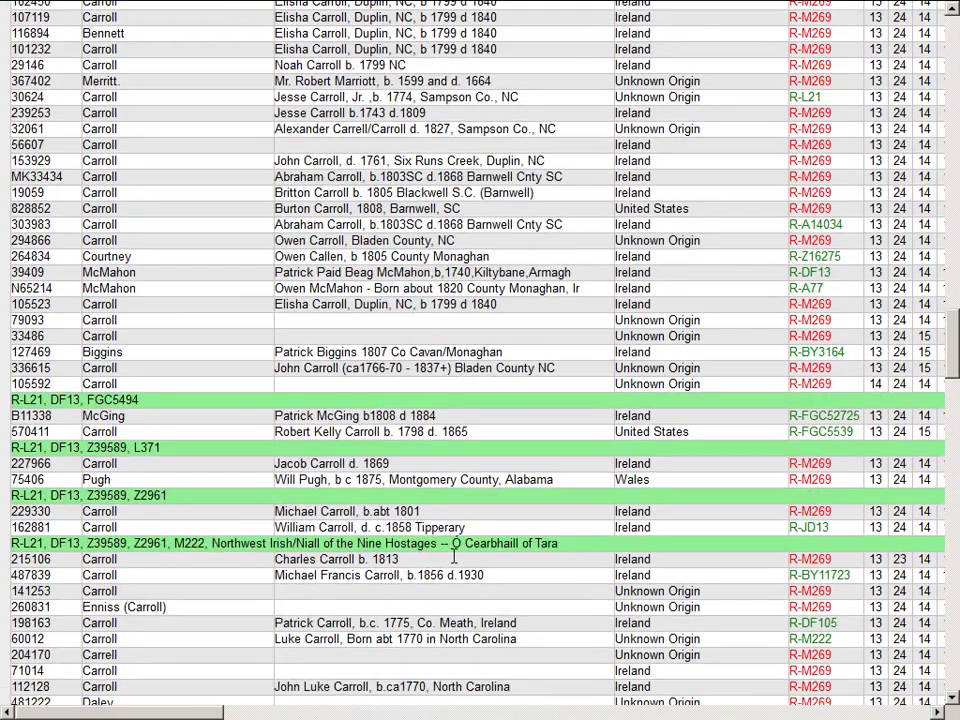
{"action": "key", "text": "Page_Down"}
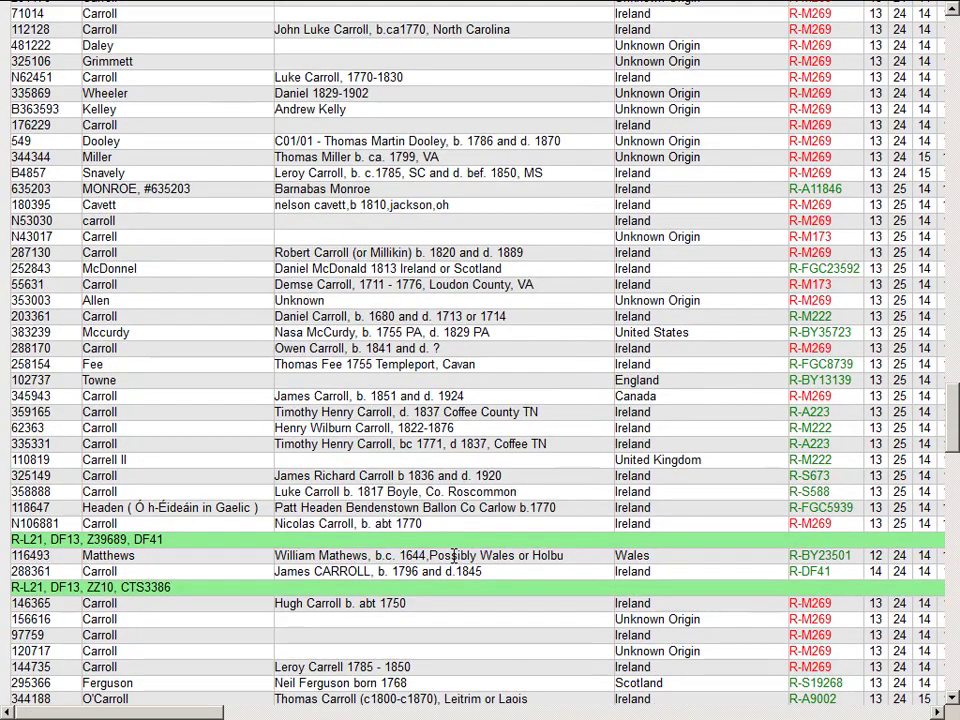
{"action": "key", "text": "Page_Down"}
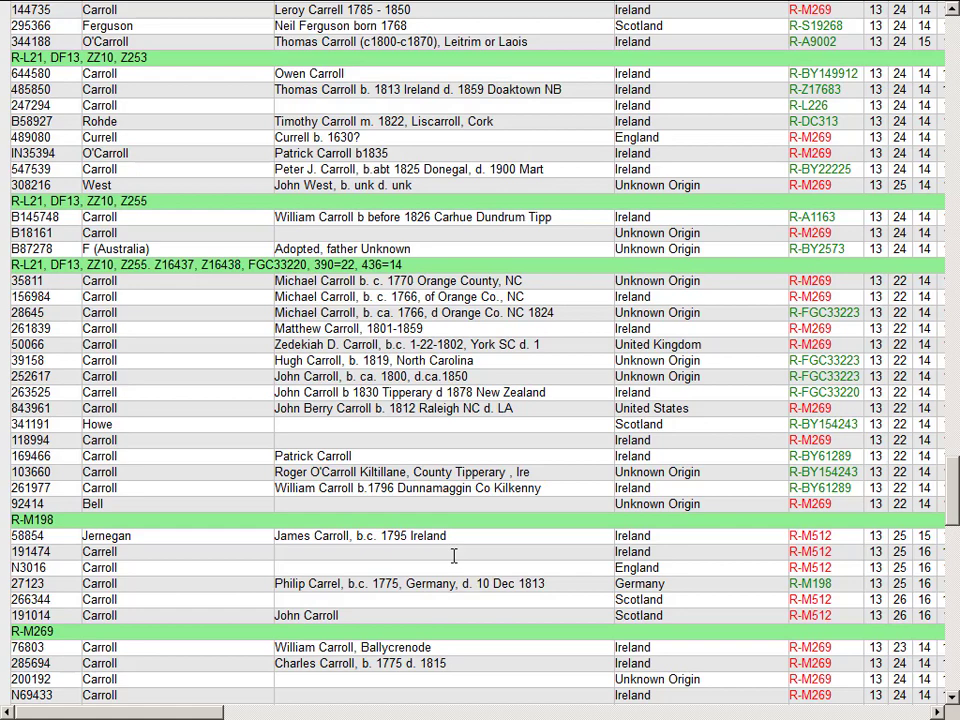
Return to the notes on setting up Y-DNA projects and read the linked surname-based O'Dea project's overview, including how to participate
{"action": "key", "text": "alt+Left"}
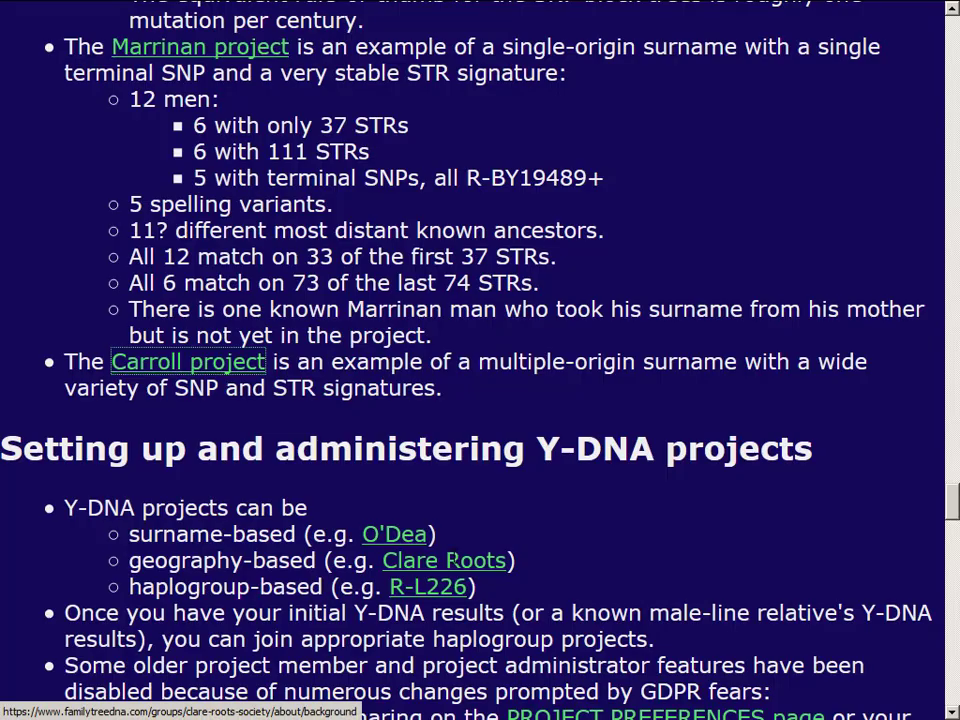
{"action": "scroll", "coordinate": [450, 561], "scroll_direction": "down", "scroll_amount": 3}
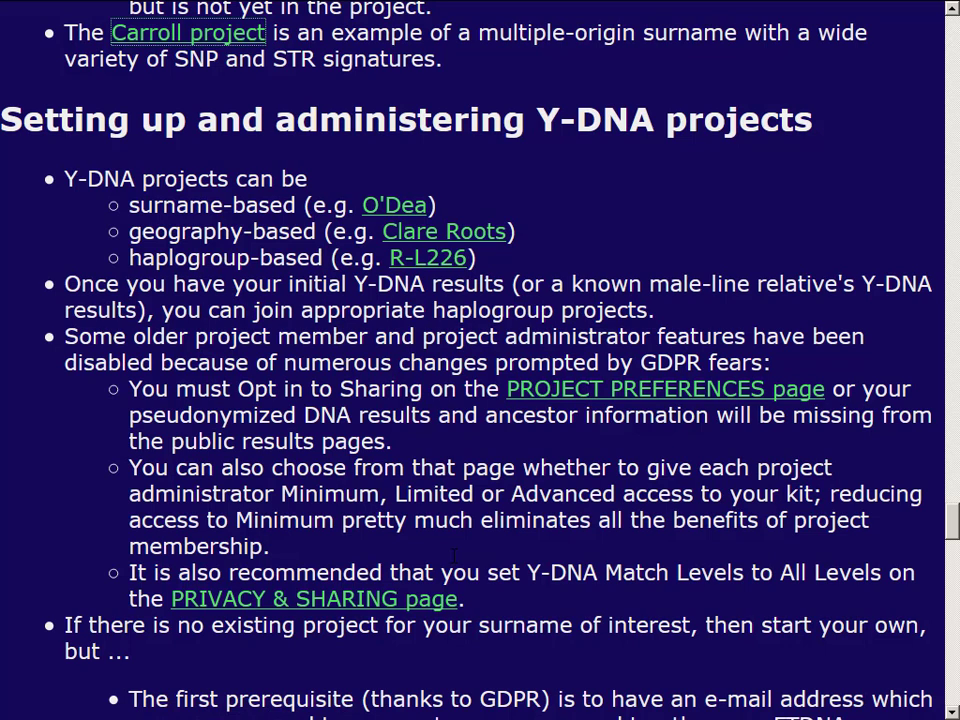
{"action": "left_click", "coordinate": [396, 206]}
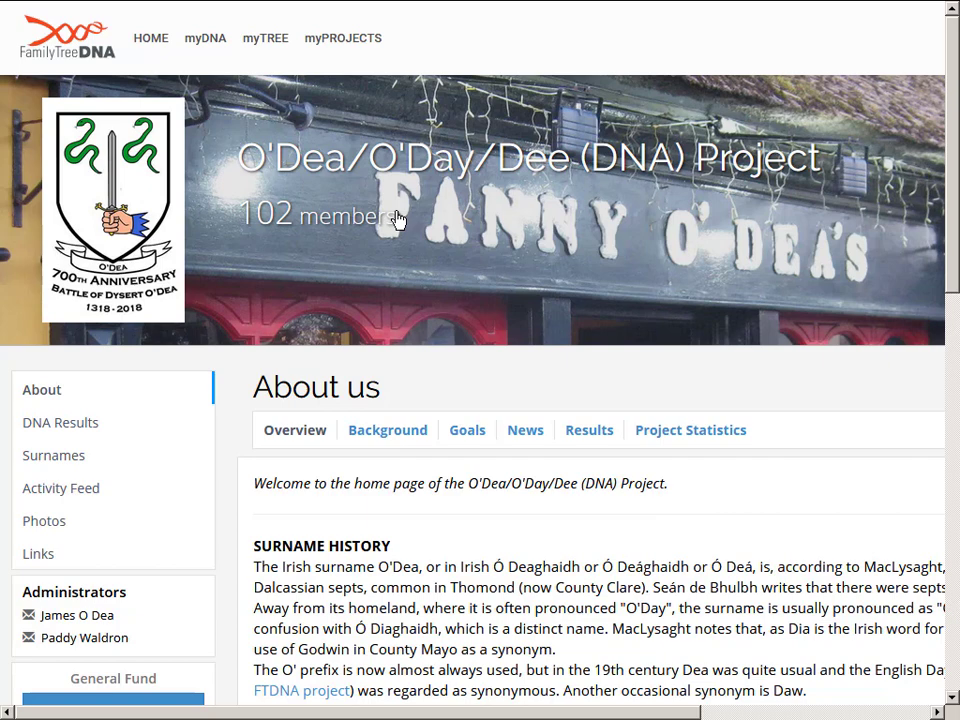
{"action": "scroll", "coordinate": [398, 219], "scroll_direction": "right", "scroll_amount": 5}
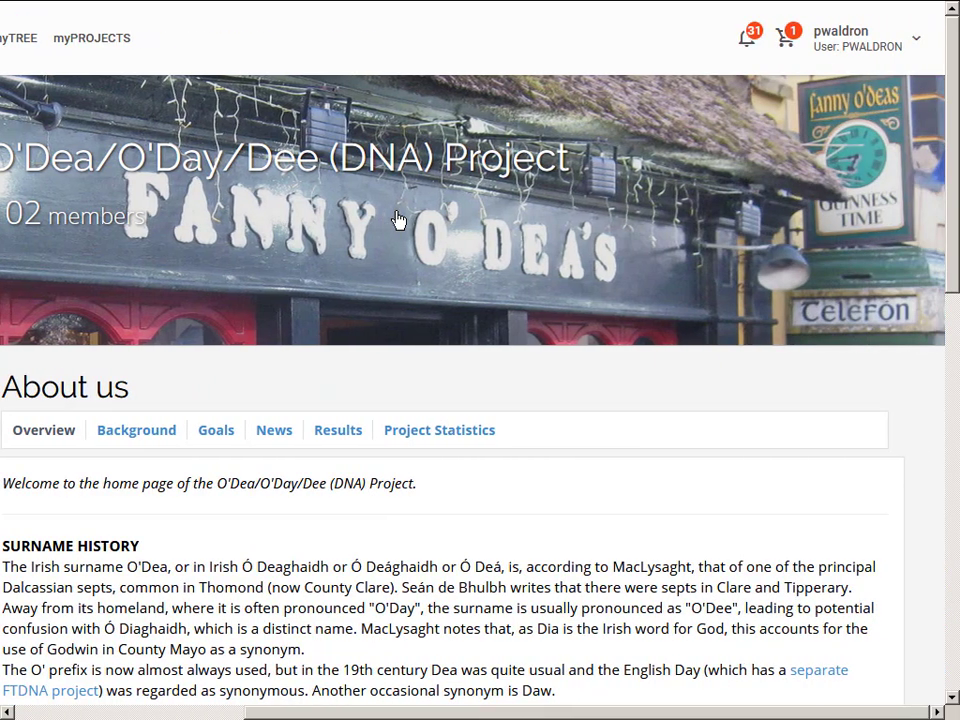
{"action": "scroll", "coordinate": [398, 219], "scroll_direction": "left", "scroll_amount": 1}
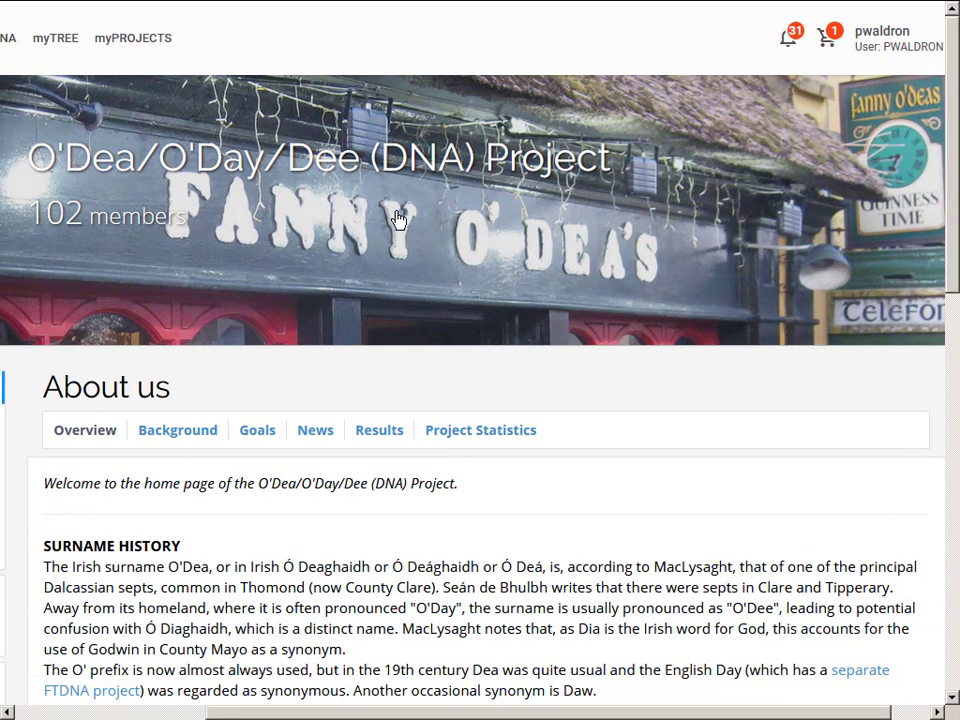
{"action": "scroll", "coordinate": [398, 219], "scroll_direction": "down", "scroll_amount": 6}
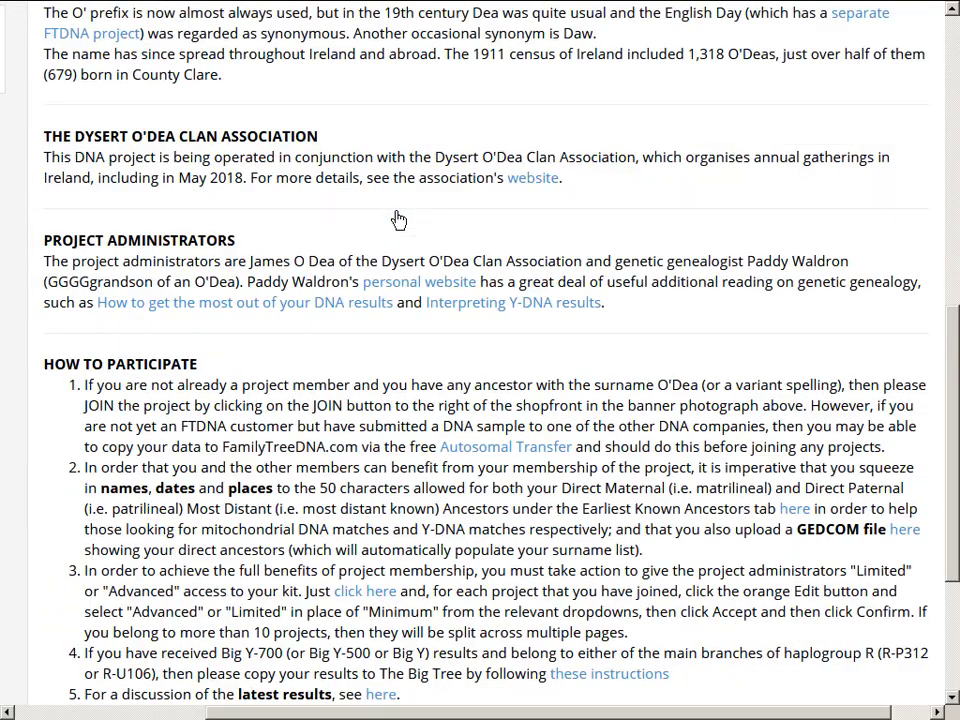
{"action": "scroll", "coordinate": [398, 219], "scroll_direction": "down", "scroll_amount": 3}
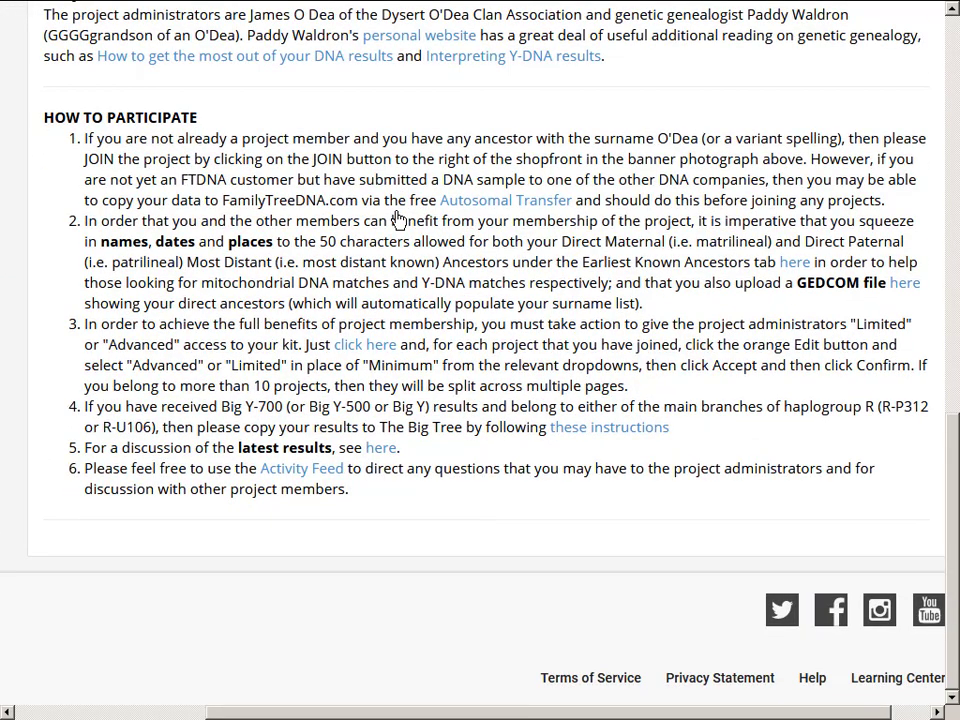
{"action": "scroll", "coordinate": [398, 219], "scroll_direction": "up", "scroll_amount": 9}
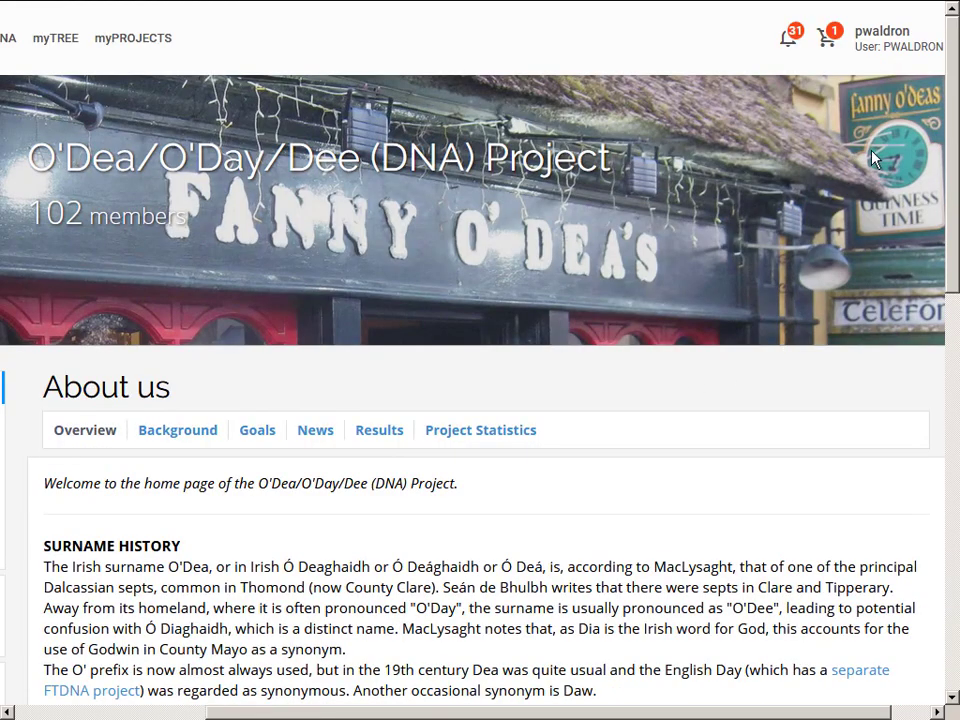
{"action": "key", "text": "alt+Left"}
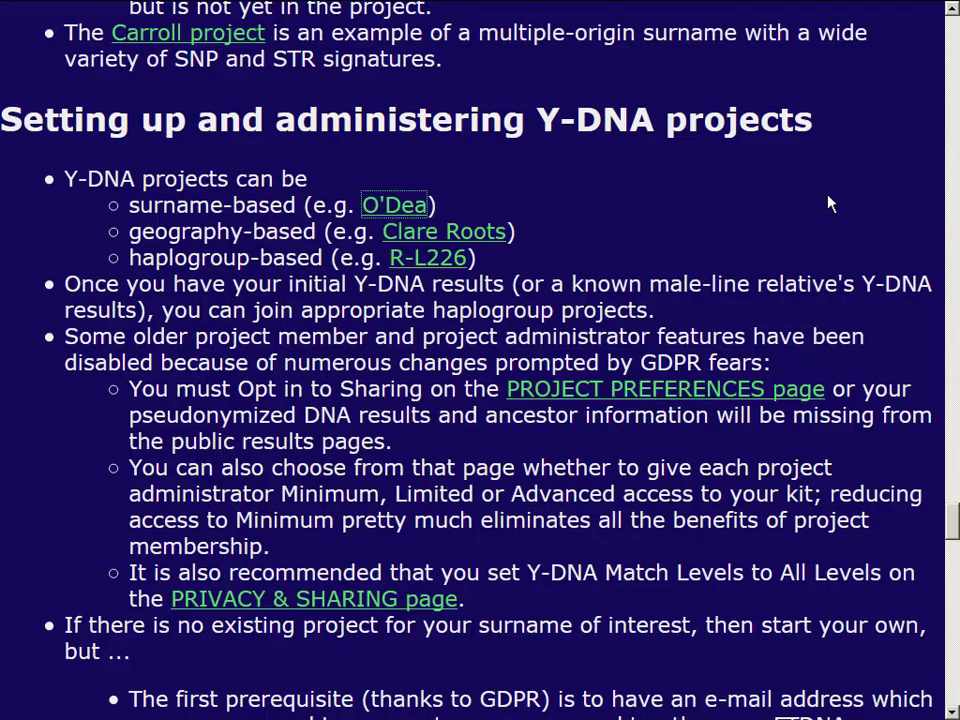
View the background pages of the linked geography-based Clare Roots project and haplogroup-based R-L226 project, returning to the notes after each
{"action": "left_click", "coordinate": [474, 246]}
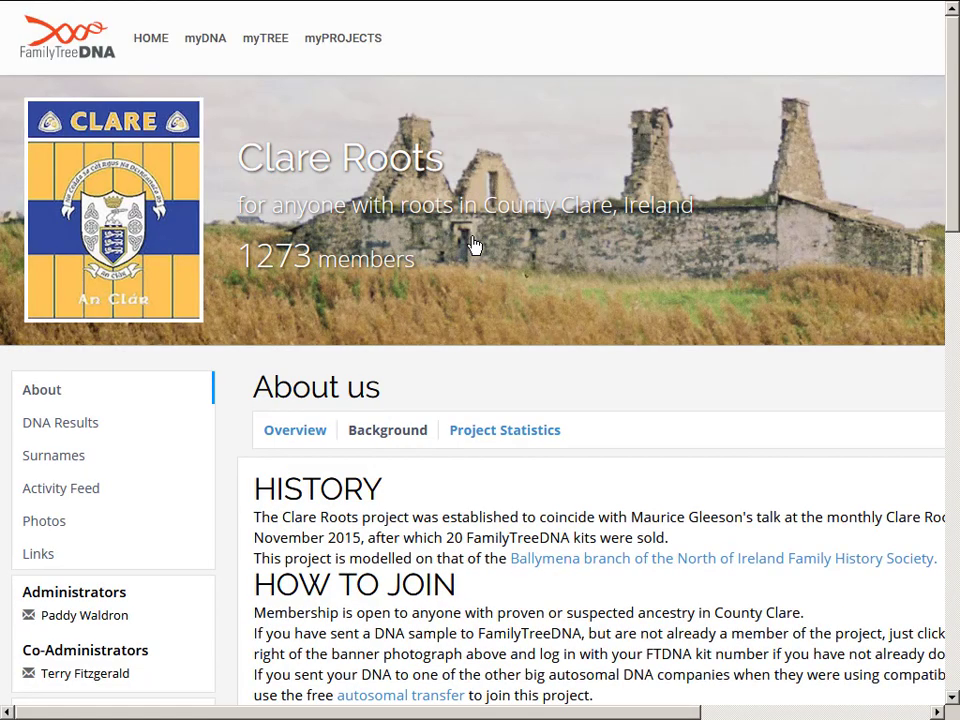
{"action": "scroll", "coordinate": [474, 246], "scroll_direction": "right", "scroll_amount": 2}
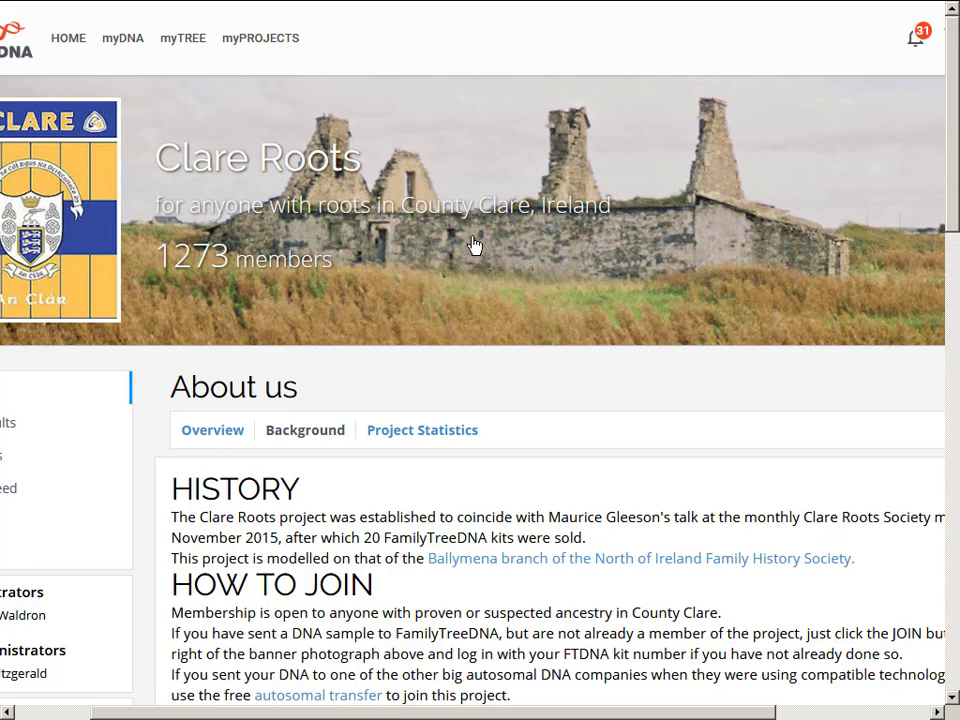
{"action": "key", "text": "alt+Left"}
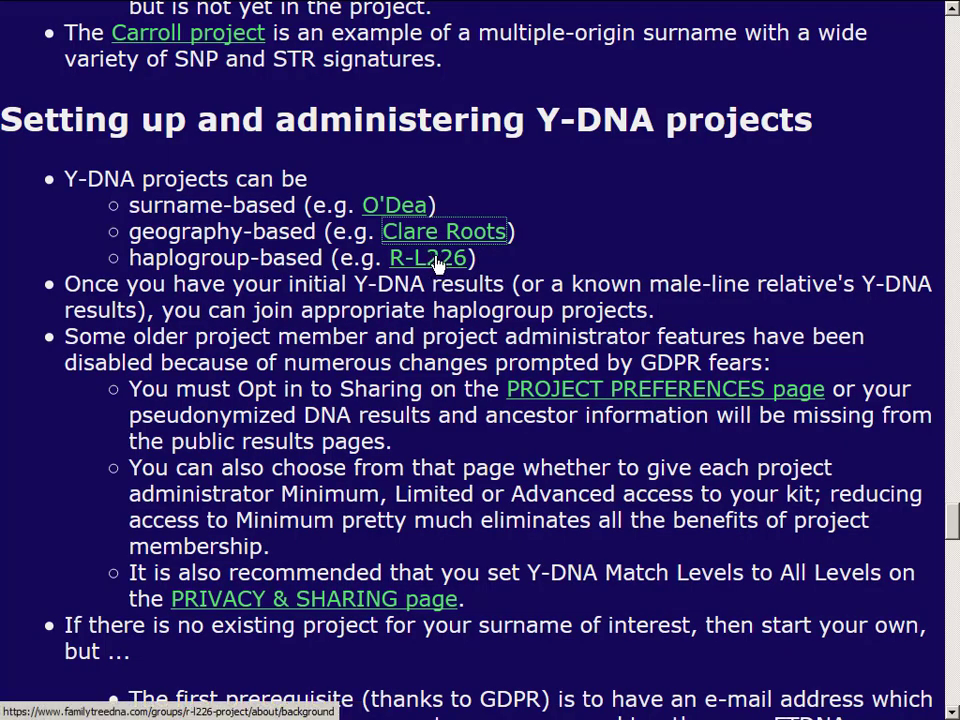
{"action": "left_click", "coordinate": [437, 263]}
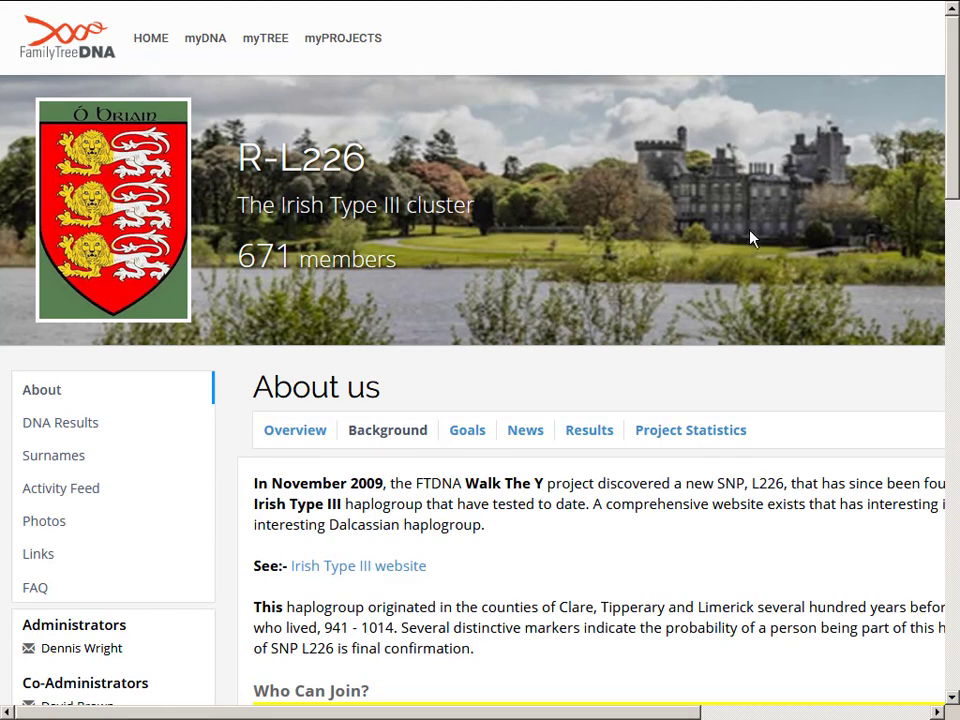
{"action": "scroll", "coordinate": [750, 238], "scroll_direction": "down", "scroll_amount": 3}
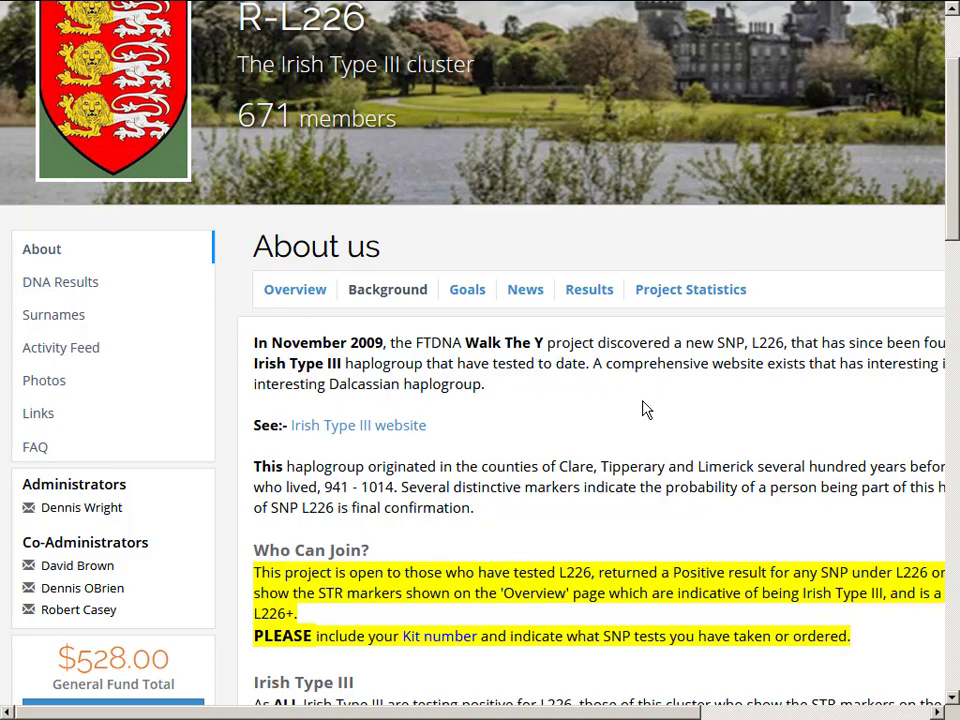
{"action": "key", "text": "alt+Left"}
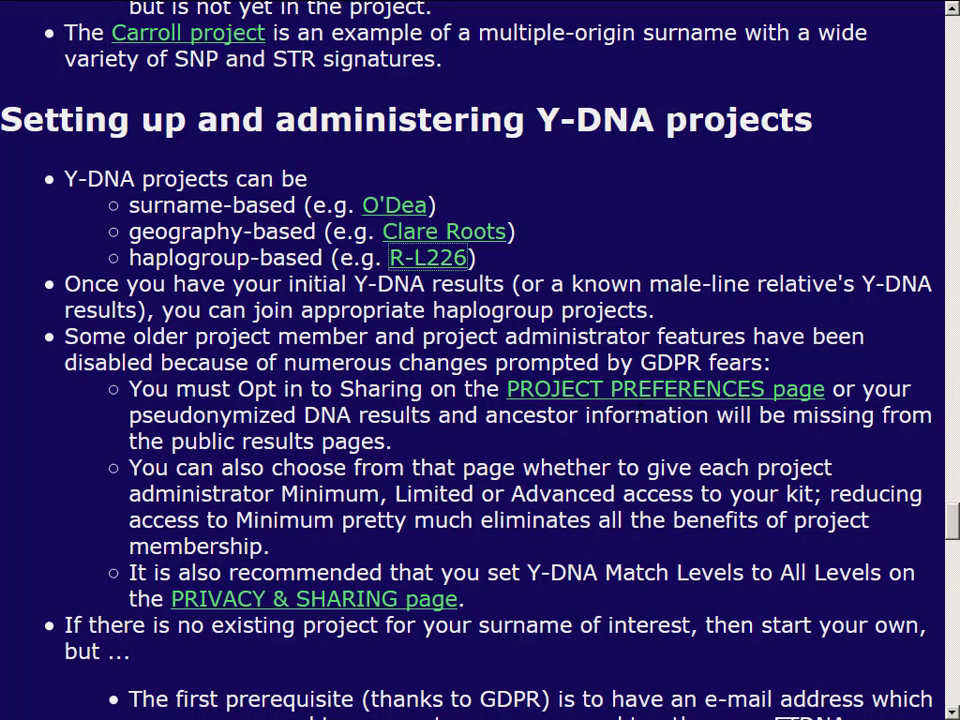
Read the notes on sharing preferences, administrator access and starting a surname project, and check the linked application process
{"action": "scroll", "coordinate": [637, 420], "scroll_direction": "down", "scroll_amount": 2}
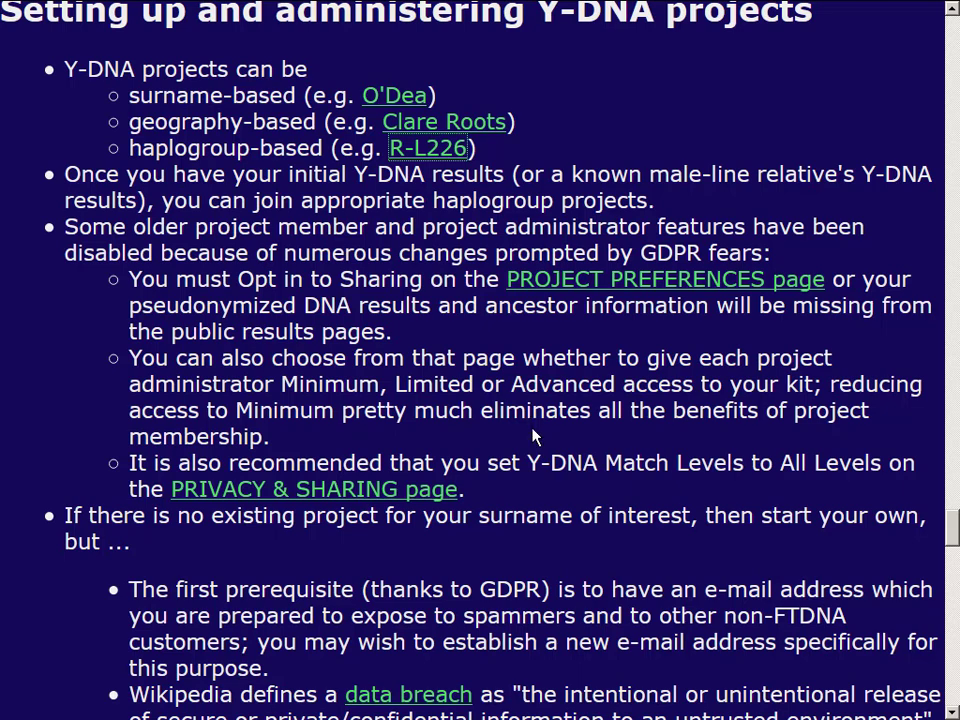
{"action": "scroll", "coordinate": [533, 437], "scroll_direction": "down", "scroll_amount": 3}
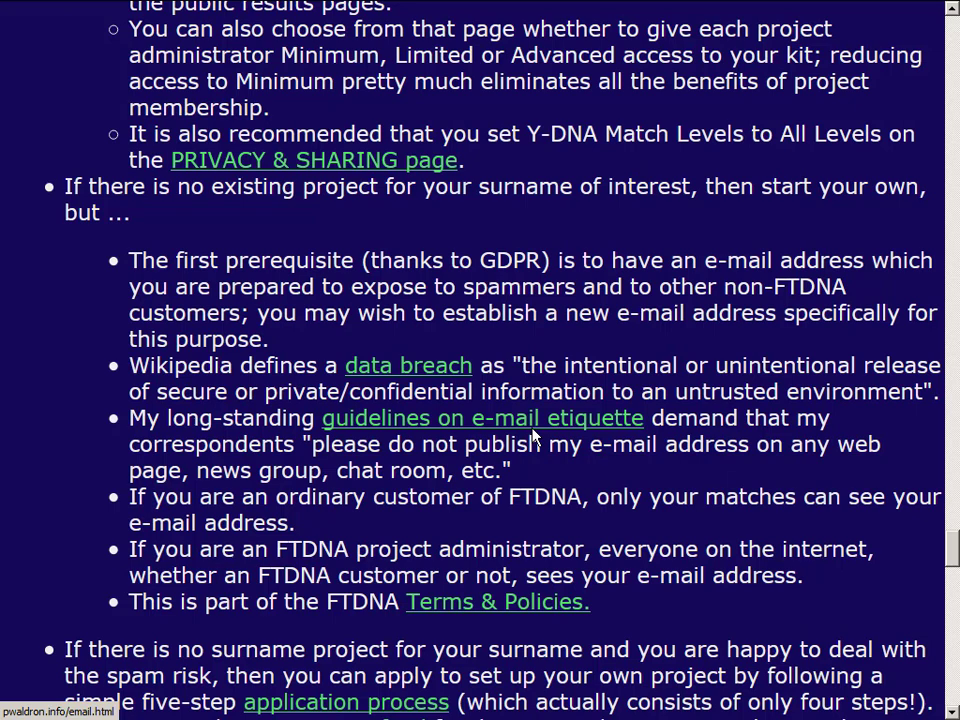
{"action": "scroll", "coordinate": [533, 437], "scroll_direction": "down", "scroll_amount": 5}
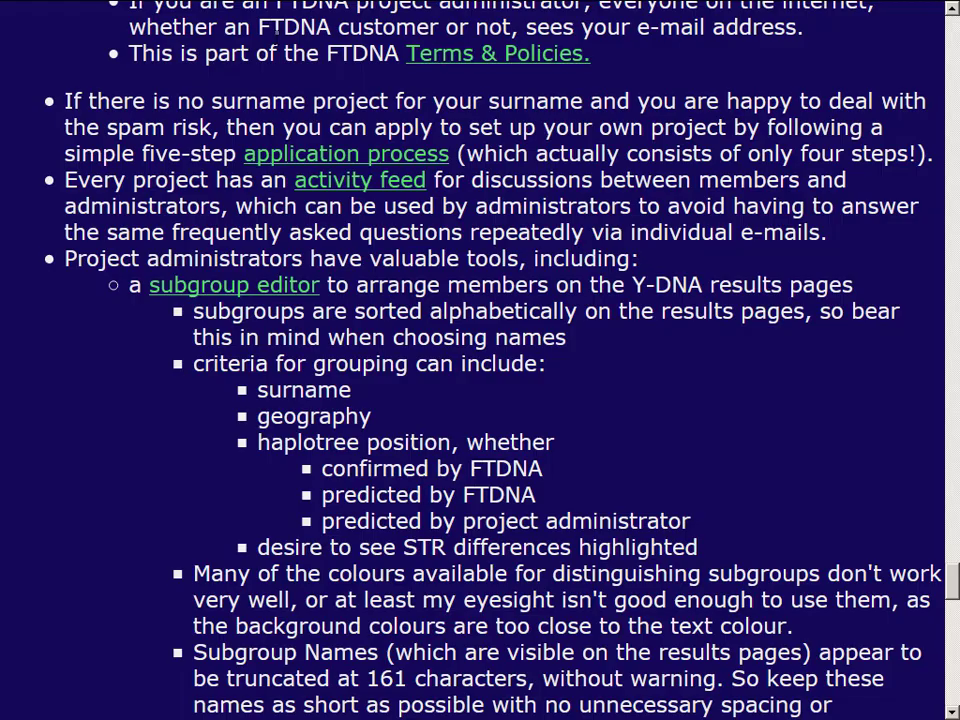
{"action": "left_click", "coordinate": [334, 170]}
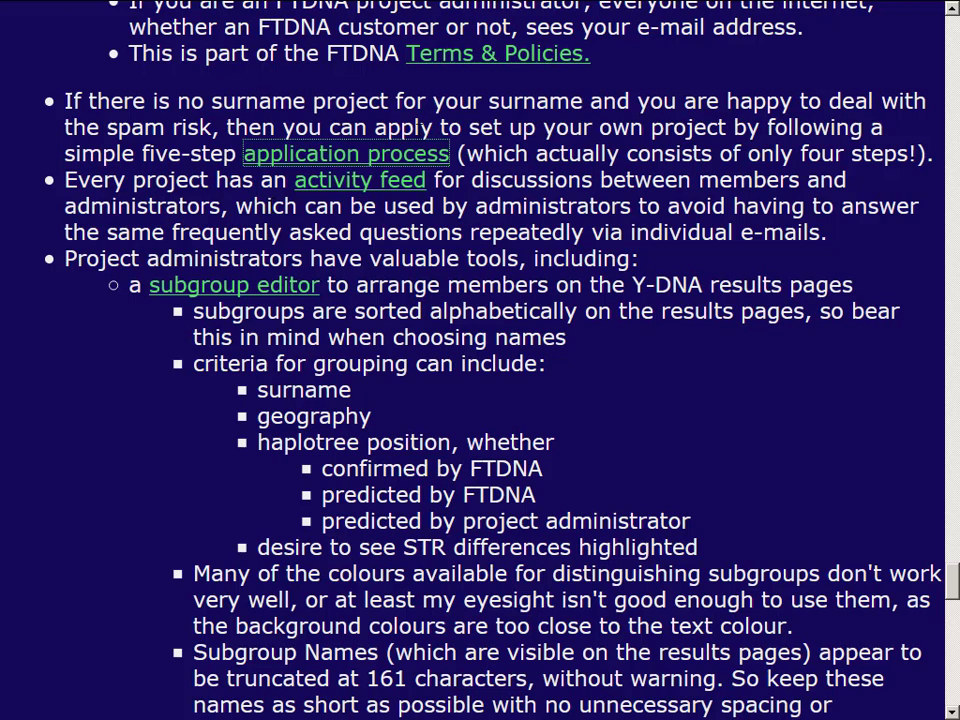
Open the linked Clare Roots activity feed, look through its pinned threads and member posts, and return to the notes
{"action": "left_click", "coordinate": [393, 183]}
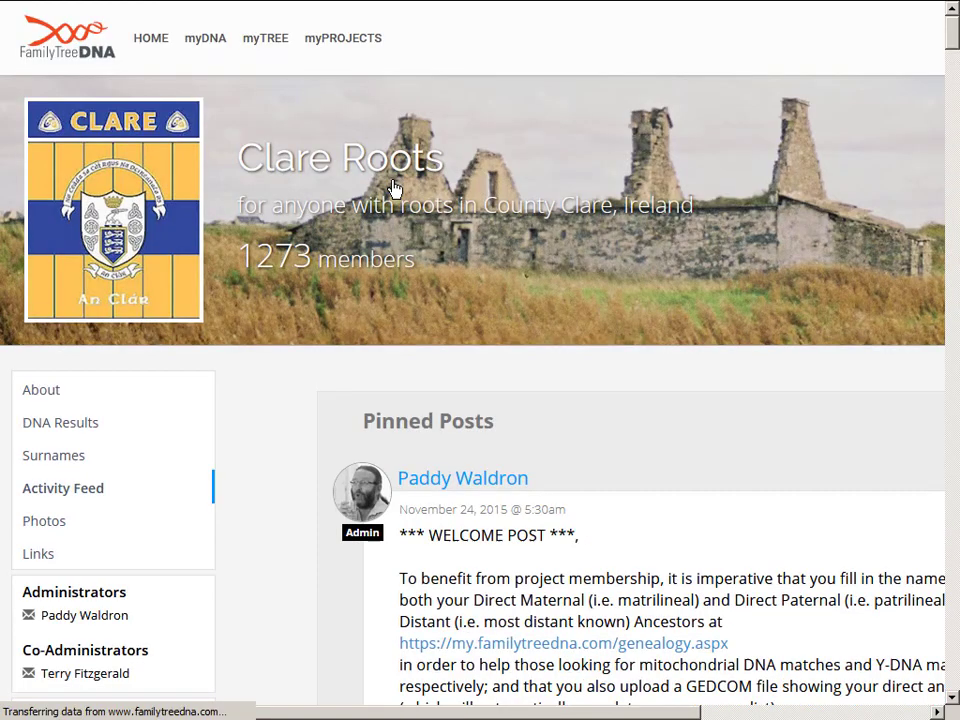
{"action": "scroll", "coordinate": [394, 188], "scroll_direction": "right", "scroll_amount": 5}
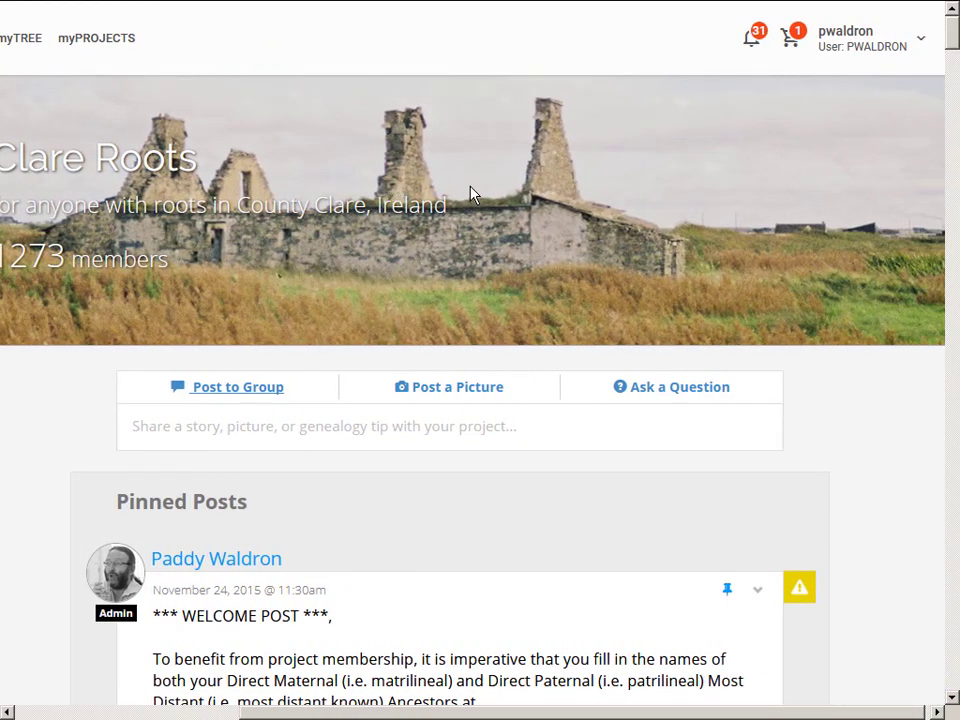
{"action": "scroll", "coordinate": [472, 193], "scroll_direction": "down", "scroll_amount": 6}
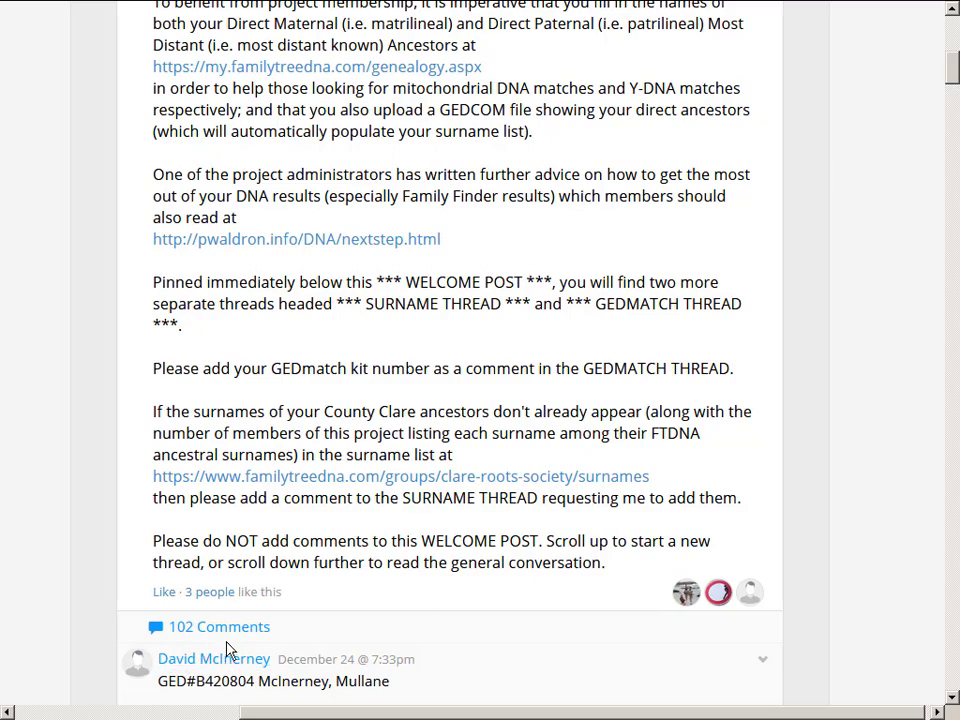
{"action": "scroll", "coordinate": [226, 648], "scroll_direction": "down", "scroll_amount": 5}
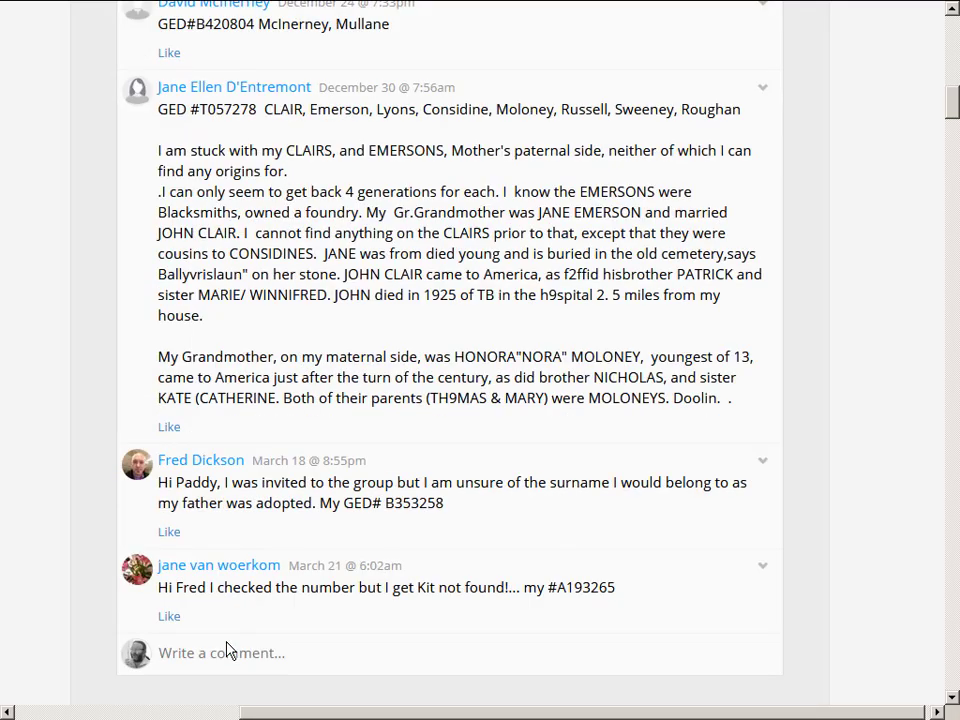
{"action": "scroll", "coordinate": [226, 650], "scroll_direction": "down", "scroll_amount": 5}
{"action": "scroll", "coordinate": [226, 648], "scroll_direction": "down", "scroll_amount": 10}
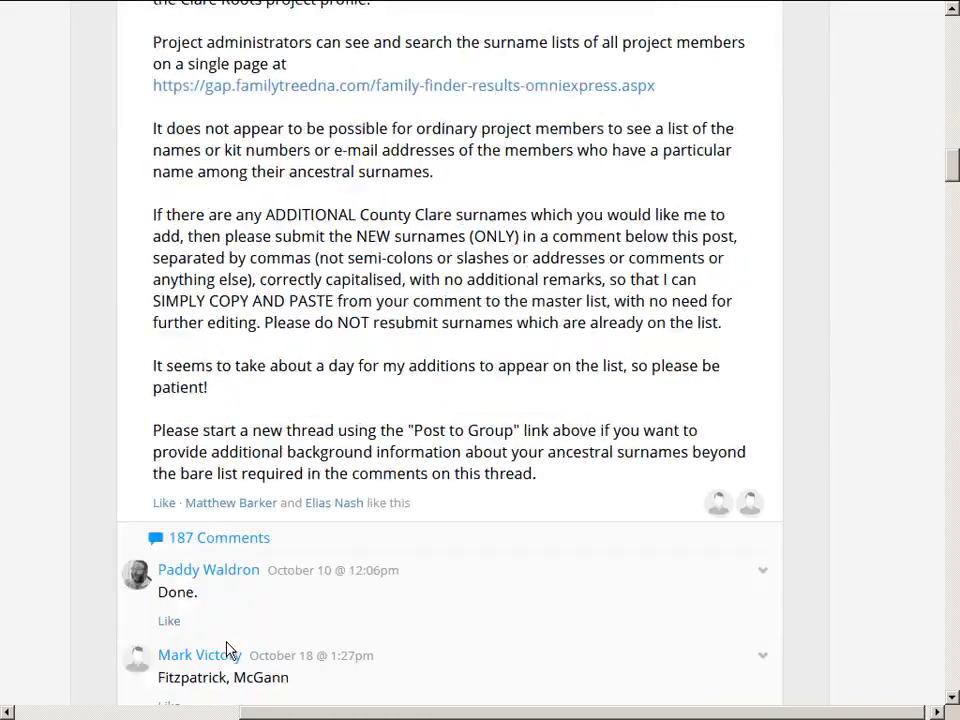
{"action": "scroll", "coordinate": [226, 650], "scroll_direction": "down", "scroll_amount": 20}
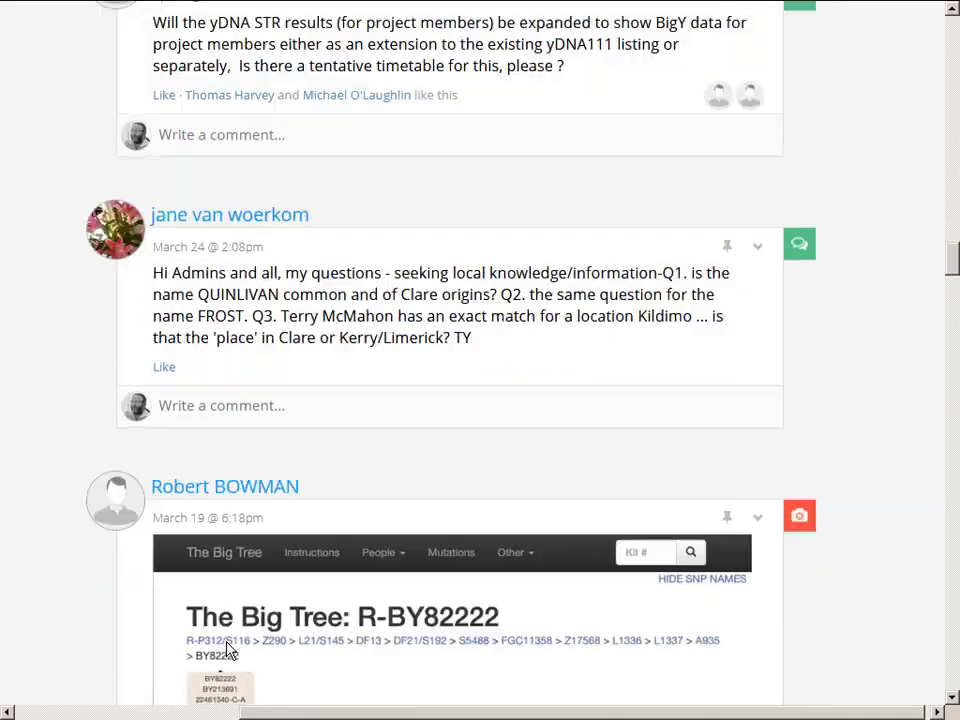
{"action": "scroll", "coordinate": [226, 650], "scroll_direction": "down", "scroll_amount": 20}
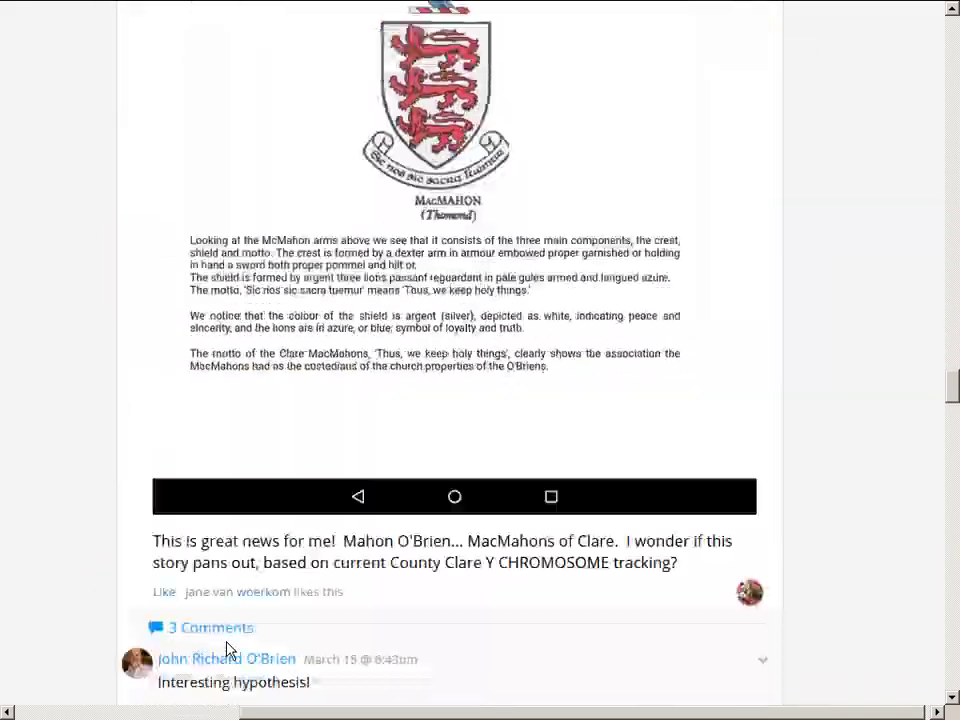
{"action": "scroll", "coordinate": [226, 648], "scroll_direction": "down", "scroll_amount": 4}
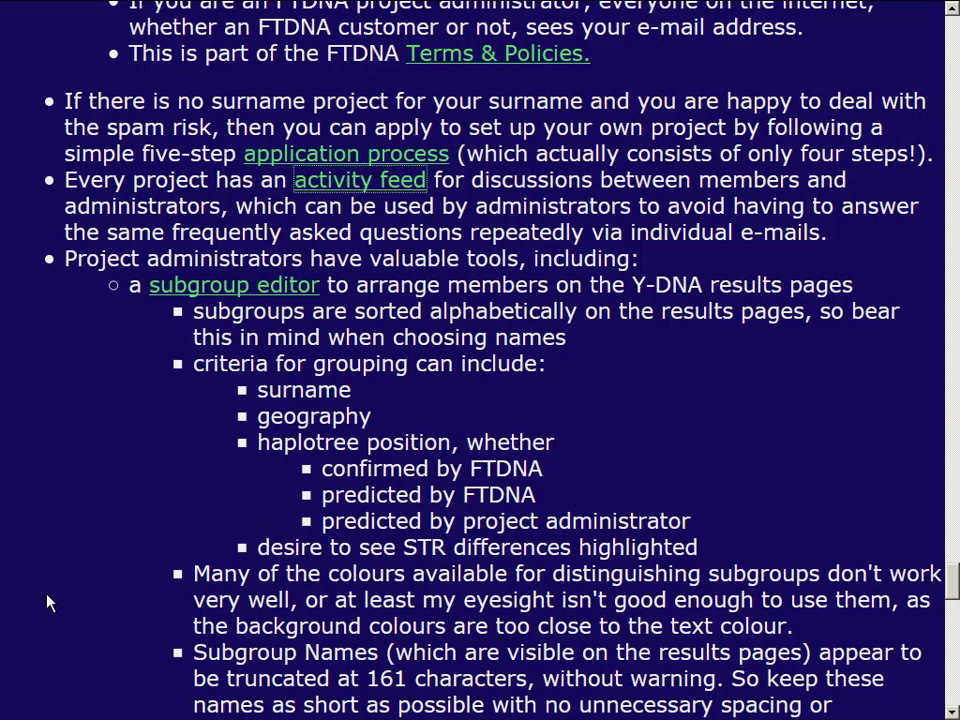
Open the linked subgroup editor, examine the O'Dea project's Y-DNA subgroups down to the residual non-O'Dea group, and return to the notes
{"action": "left_click", "coordinate": [222, 289]}
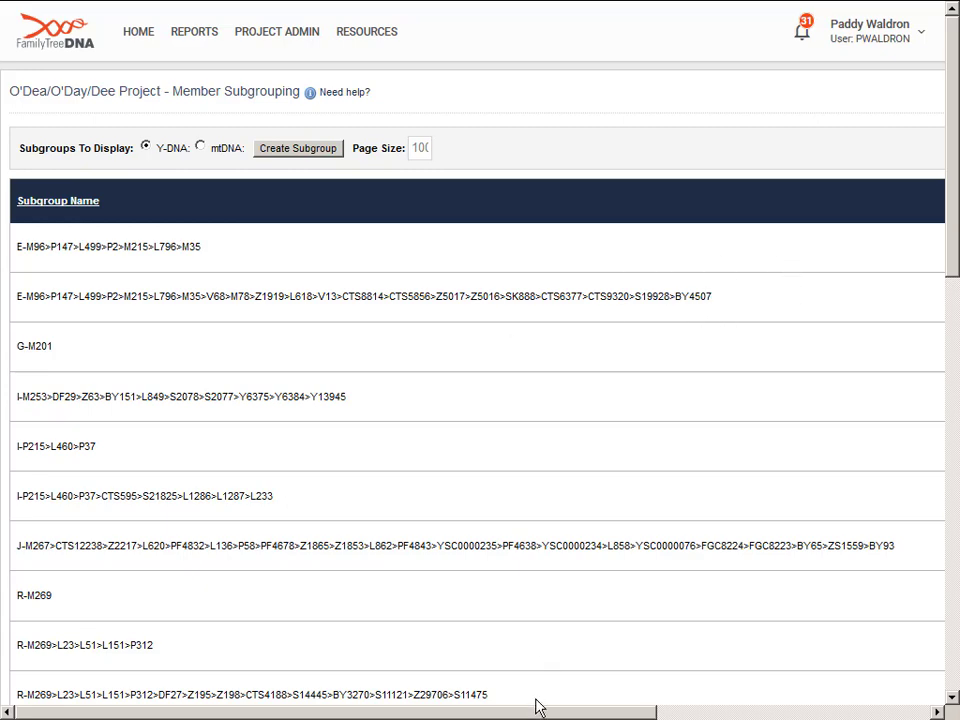
{"action": "scroll", "coordinate": [538, 707], "scroll_direction": "down", "scroll_amount": 6}
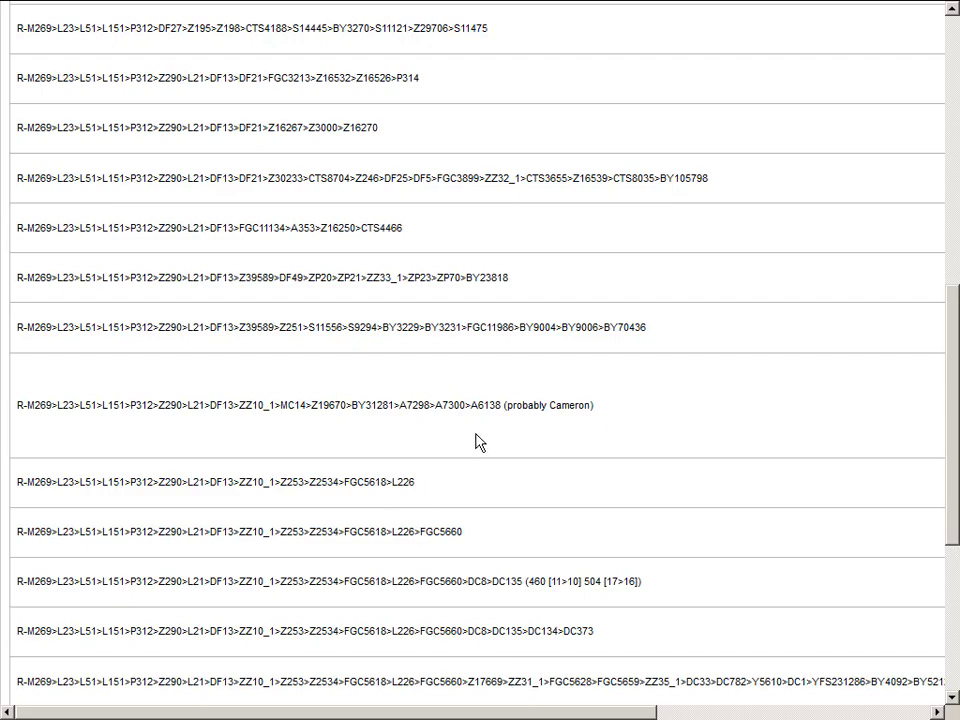
{"action": "scroll", "coordinate": [379, 641], "scroll_direction": "down", "scroll_amount": 3}
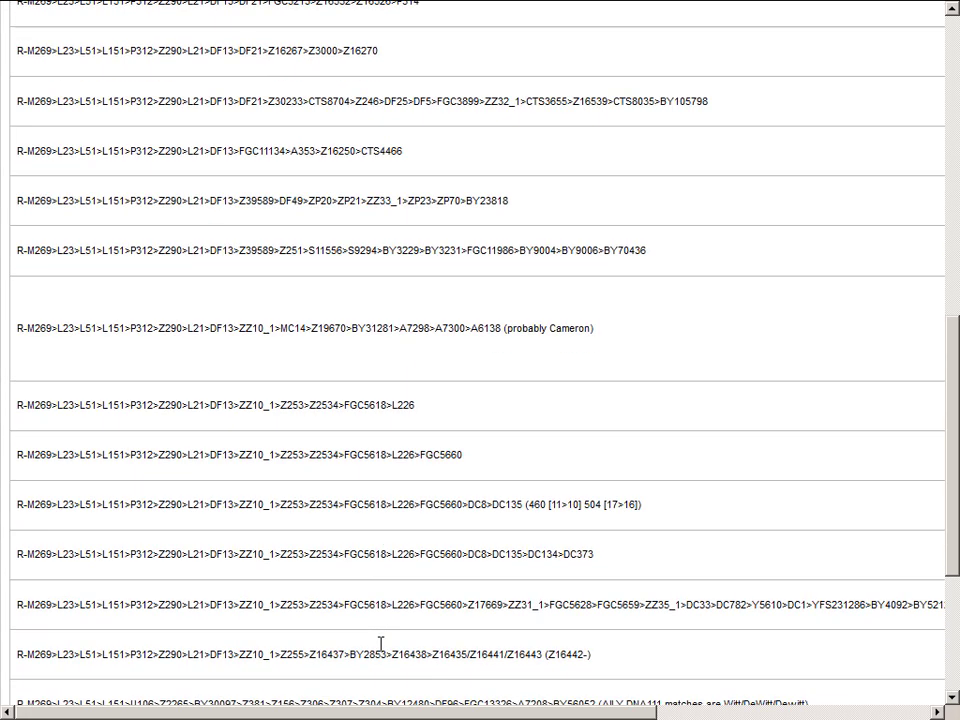
{"action": "scroll", "coordinate": [380, 644], "scroll_direction": "down", "scroll_amount": 1}
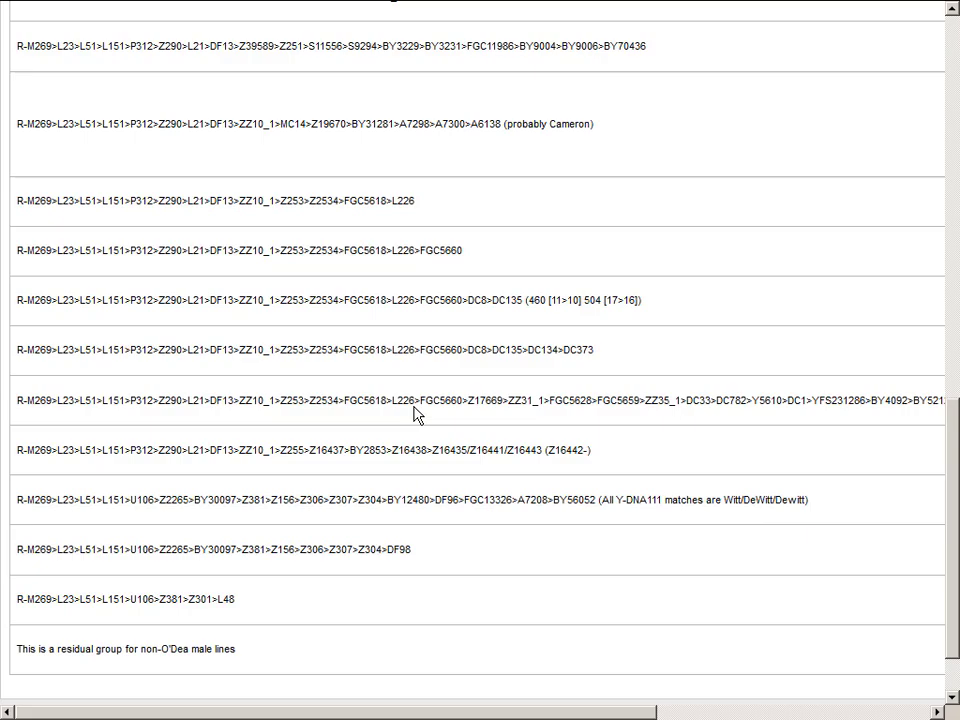
{"action": "key", "text": "alt+Left"}
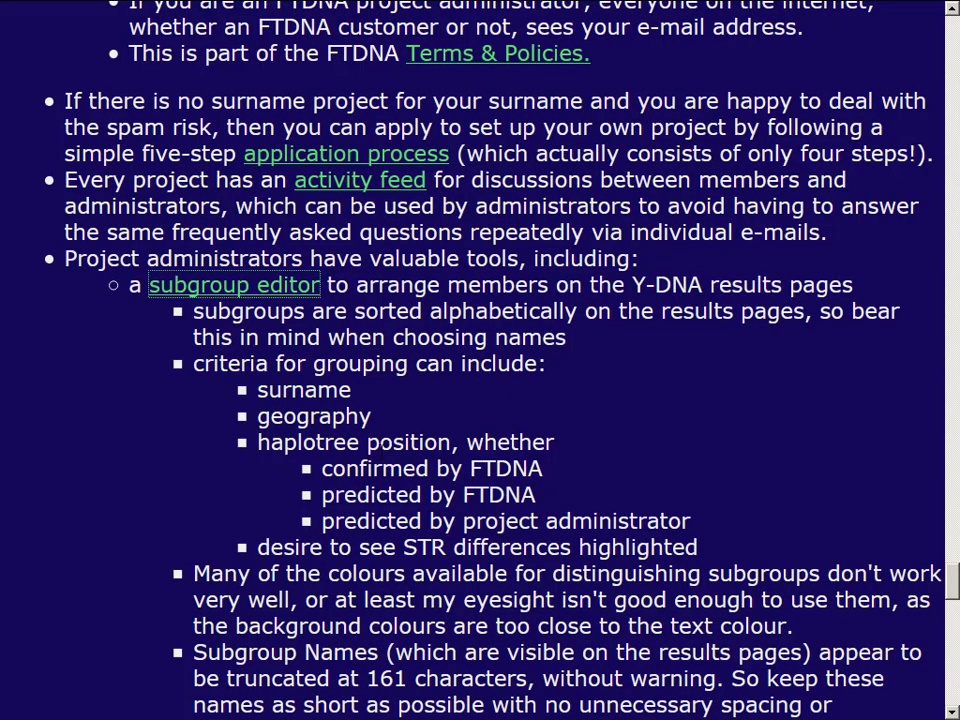
Read the notes on subgroup naming and the Y-DNA genetic distance calculator, and open the linked R-M222 example
{"action": "scroll", "coordinate": [406, 198], "scroll_direction": "down", "scroll_amount": 4}
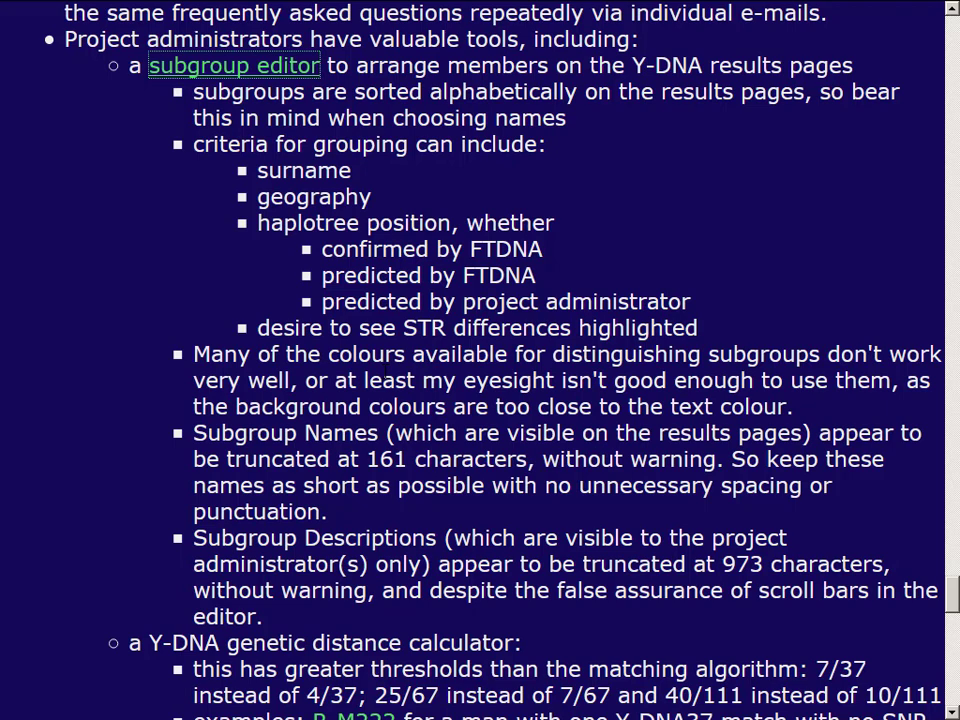
{"action": "scroll", "coordinate": [386, 374], "scroll_direction": "down", "scroll_amount": 3}
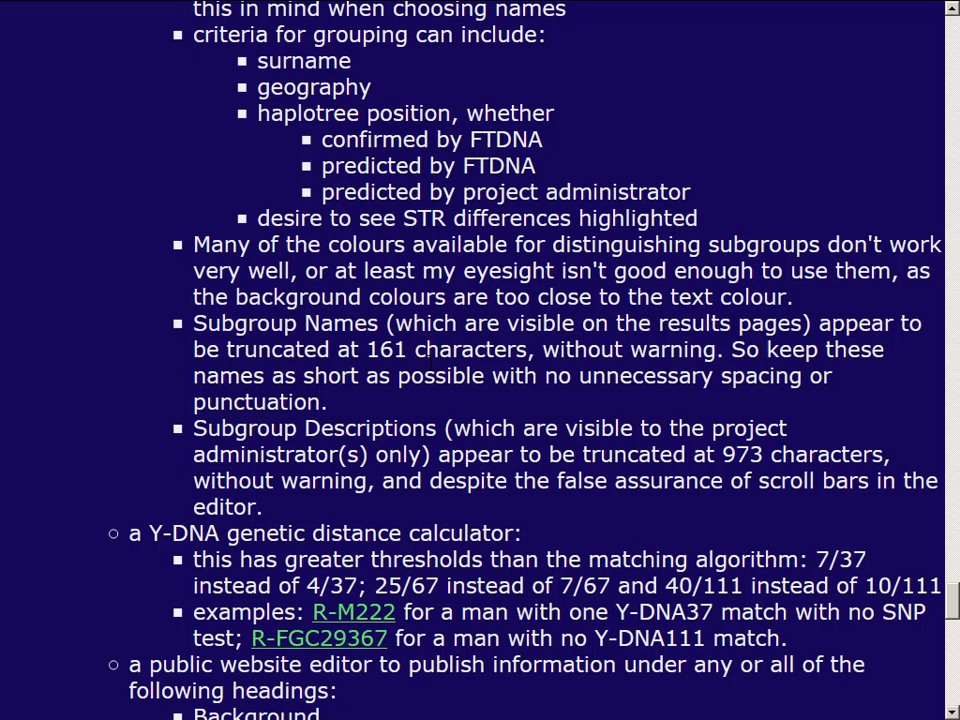
{"action": "scroll", "coordinate": [428, 350], "scroll_direction": "down", "scroll_amount": 4}
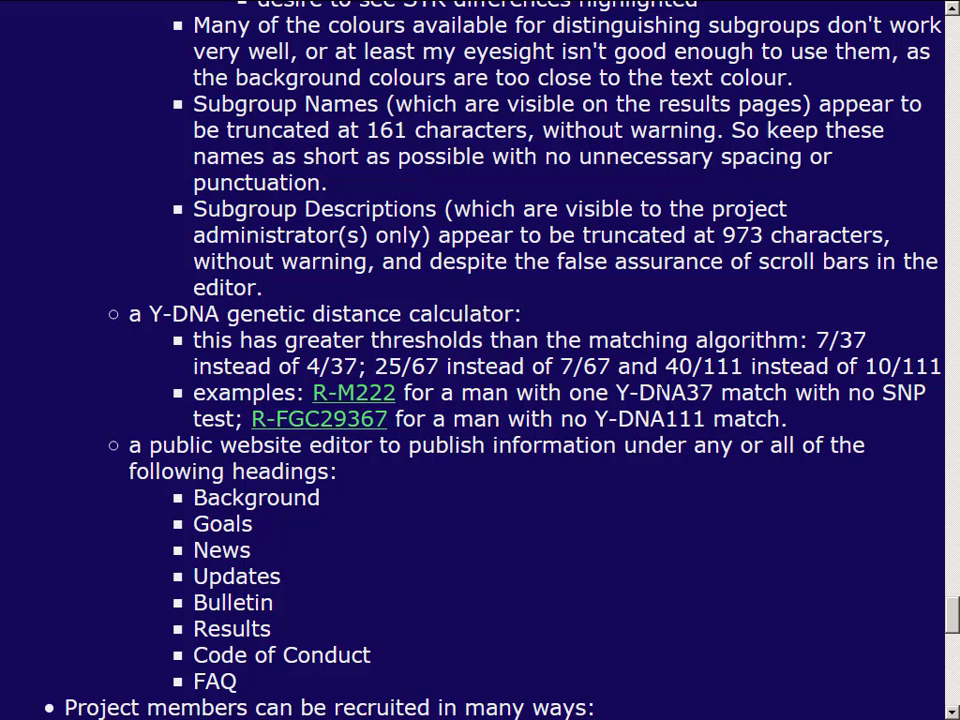
{"action": "left_click", "coordinate": [368, 398]}
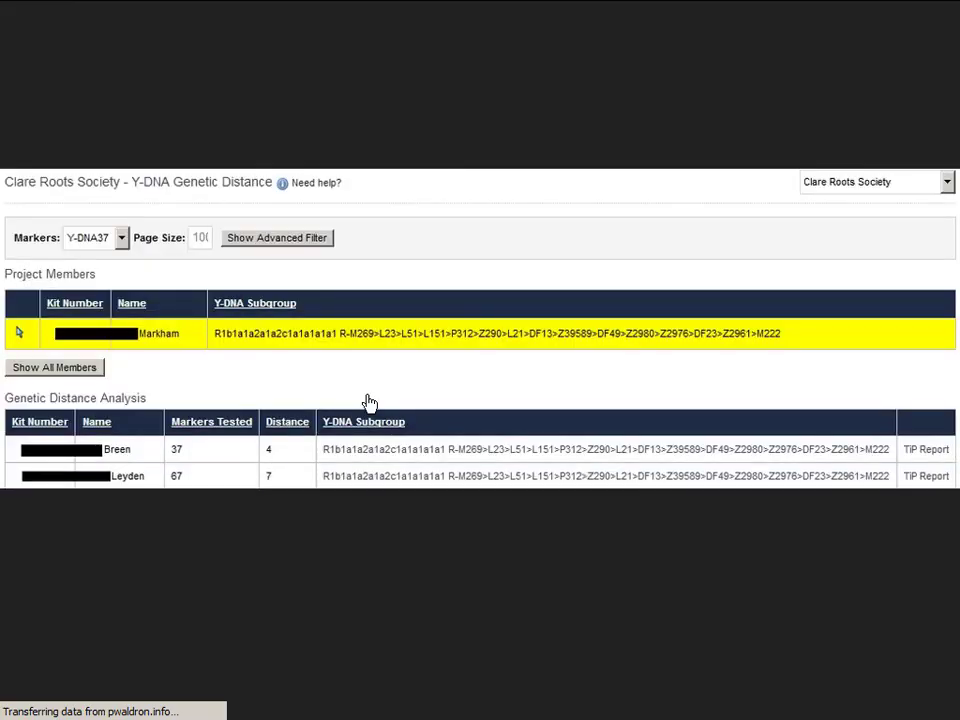